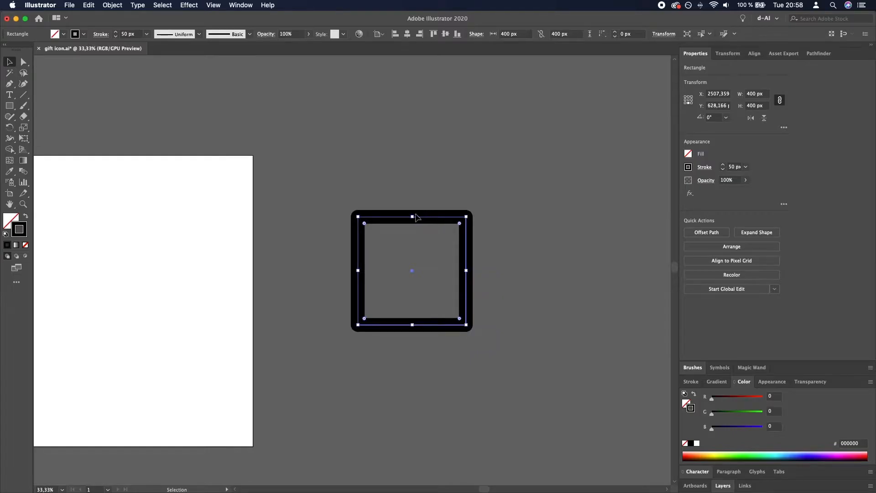
# Step: Shorten the square from its top edge to a height of about 301 px
pyautogui.click(729, 53)
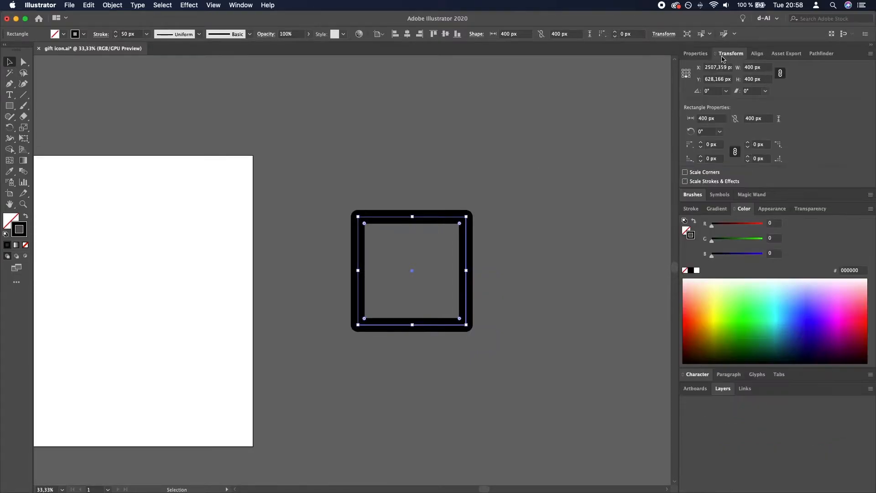
pyautogui.moveTo(413, 217); pyautogui.dragTo(412, 243)
pyautogui.click(482, 201)
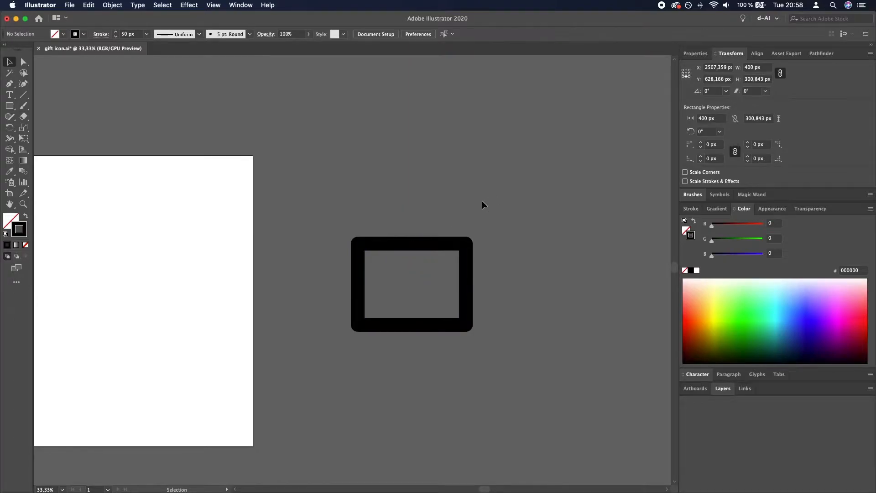
# Step: Delete the rectangle's top segment, leaving an open U-shaped box
pyautogui.press('a')
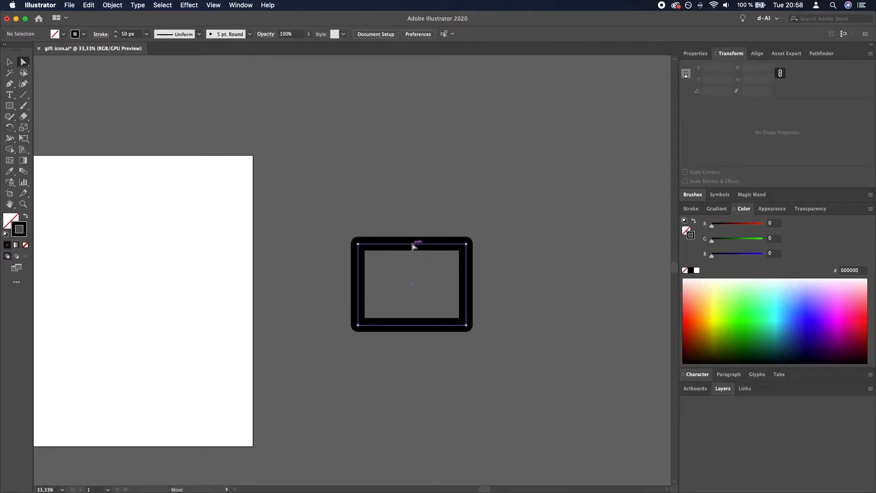
pyautogui.click(411, 246)
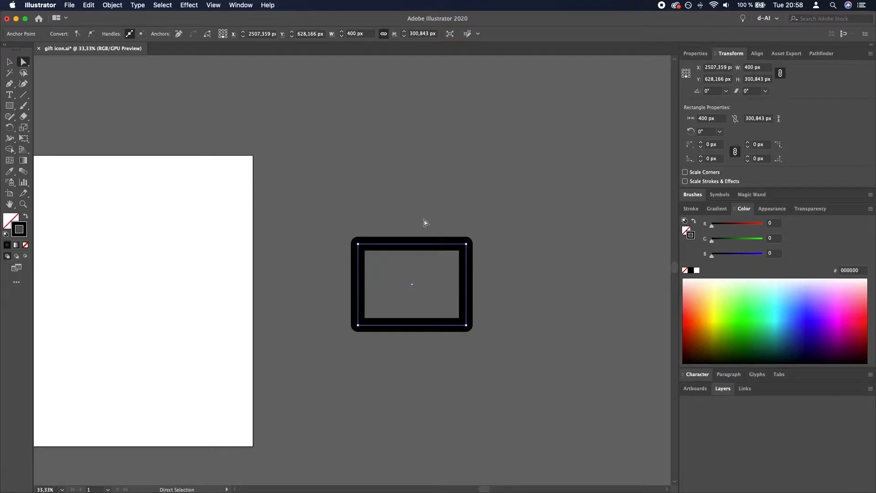
pyautogui.press('Delete')
pyautogui.press('v')
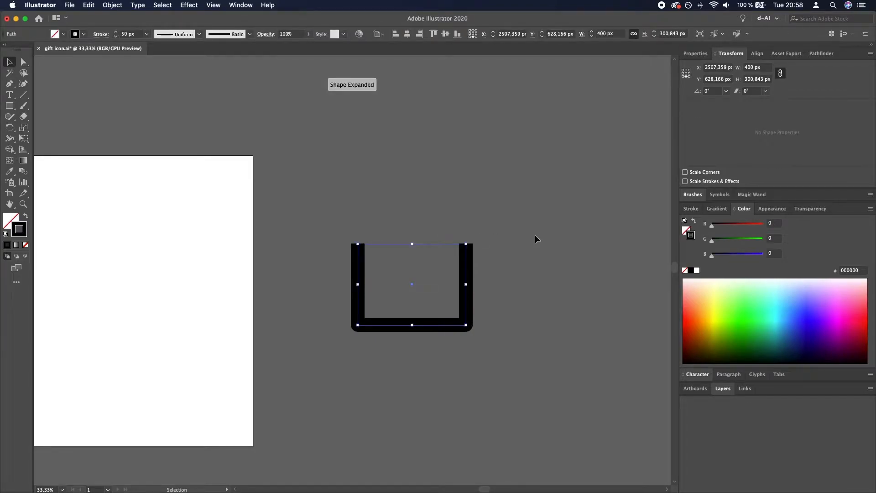
pyautogui.click(535, 236)
# Step: Draw a wide lid rectangle of about 559 x 142 px just above the open box
pyautogui.click(10, 106)
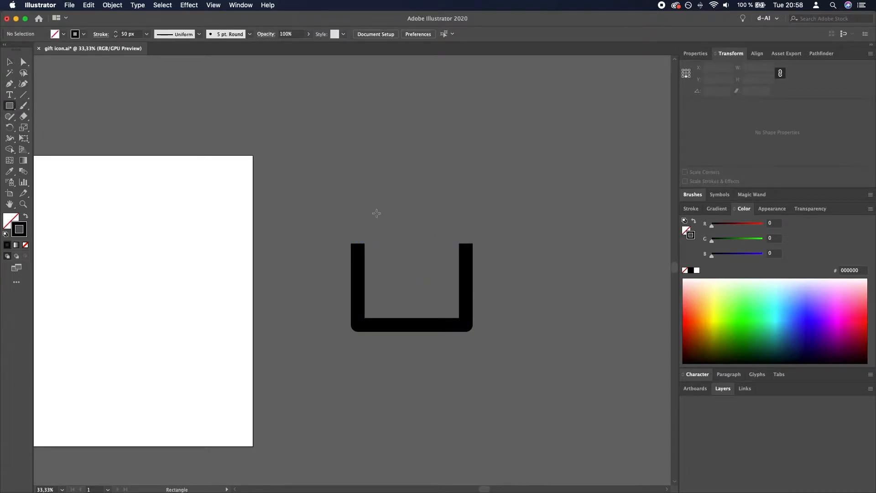
pyautogui.moveTo(486, 234); pyautogui.dragTo(335, 194)
pyautogui.press('v')
pyautogui.click(552, 199)
# Step: Set the stroke weight of both the open box and the lid rectangle to 40 px
pyautogui.scroll(-4, 540, 199)
pyautogui.scroll(1, 524, 202)
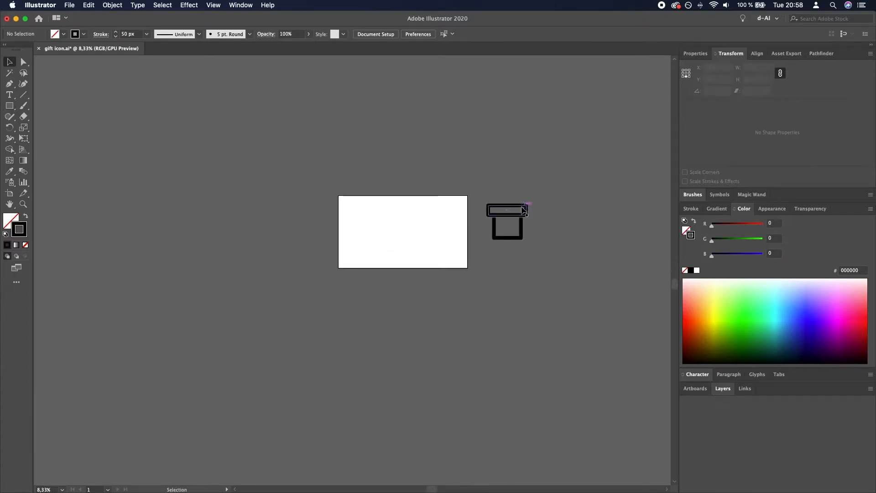
pyautogui.scroll(4, 522, 209)
pyautogui.click(522, 263)
pyautogui.click(115, 37)
pyautogui.click(457, 205)
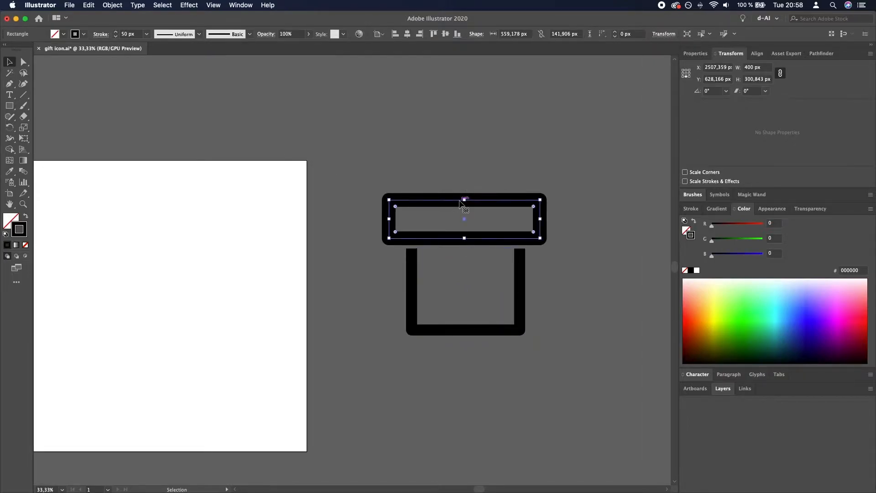
pyautogui.click(116, 37)
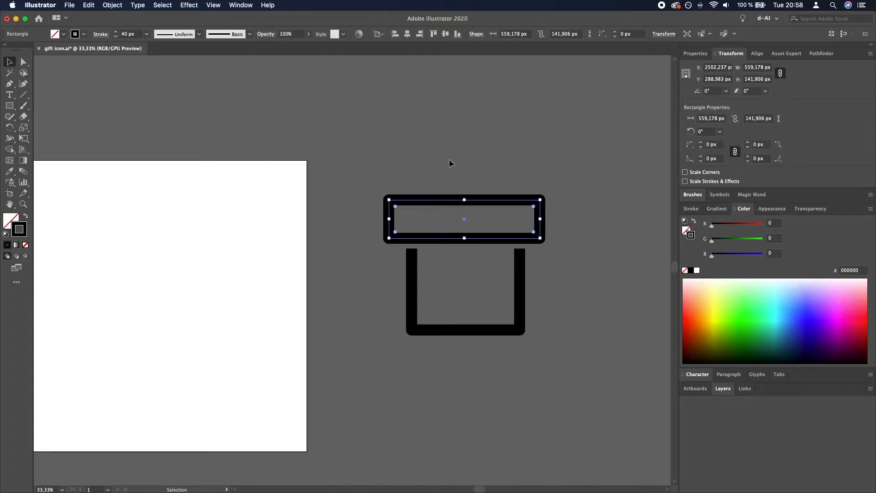
# Step: Center the lid and the box horizontally on each other and narrow the lid symmetrically to about 495 px
pyautogui.click(562, 183)
pyautogui.scroll(1, 565, 196)
pyautogui.hscroll(2, 574, 209)
pyautogui.click(426, 212)
pyautogui.keyDown('shift'); pyautogui.click(463, 312); pyautogui.keyUp('shift')
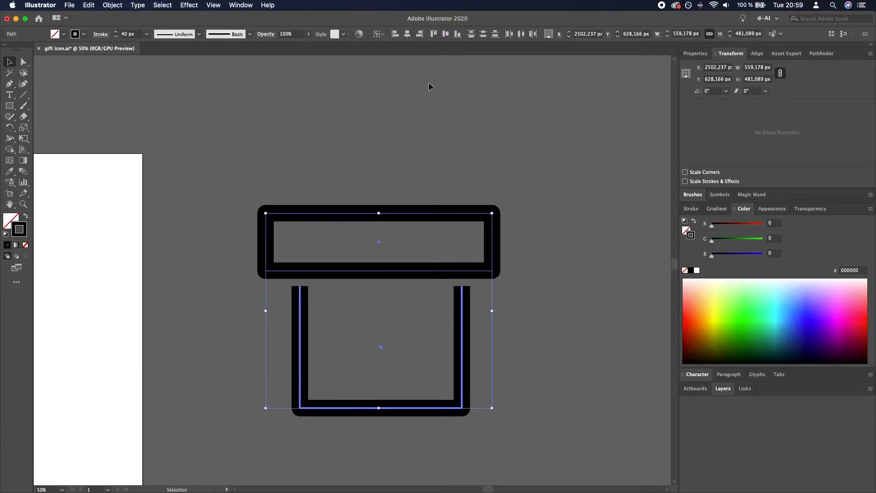
pyautogui.click(513, 261)
pyautogui.click(495, 242)
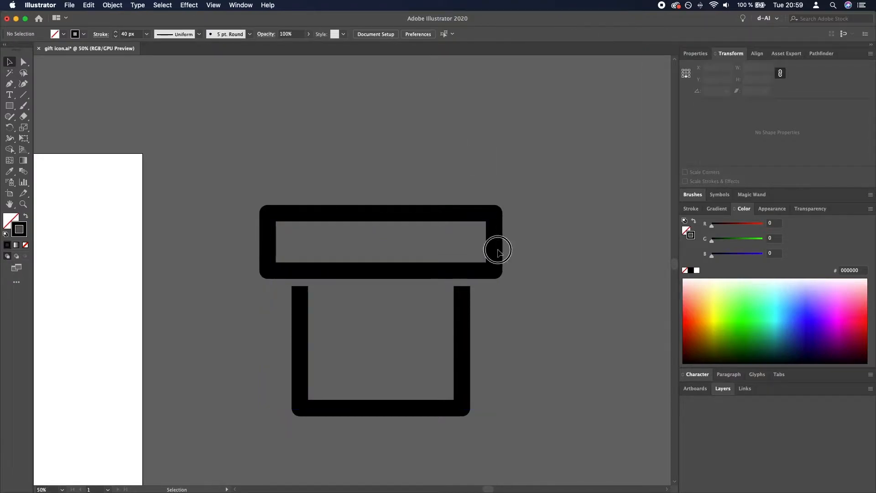
pyautogui.moveTo(495, 242); pyautogui.dragTo(482, 242)
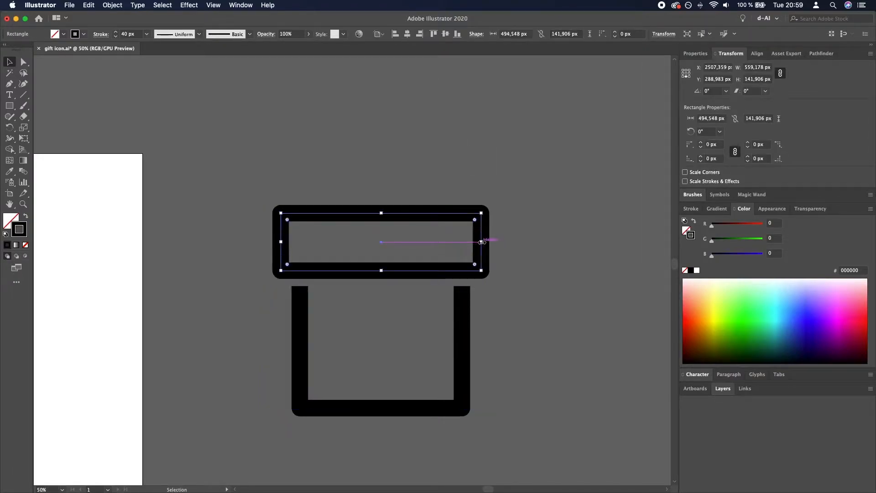
# Step: Reduce the stroke weight of both the lid and the open box to 30 px
pyautogui.click(115, 36)
pyautogui.moveTo(485, 345); pyautogui.dragTo(422, 339)
pyautogui.click(116, 37)
pyautogui.click(440, 281)
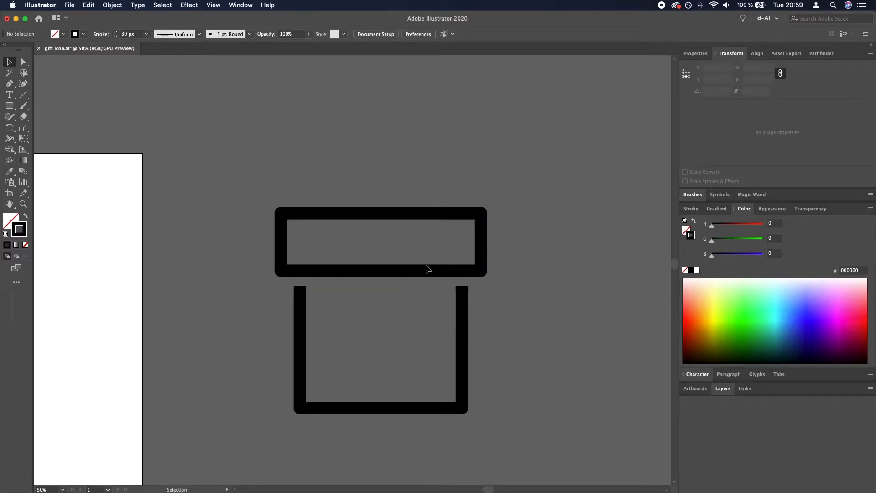
# Step: Reduce the lid's height from its bottom edge to about 130 px and set its corner radius to 20 px
pyautogui.click(425, 272)
pyautogui.moveTo(380, 270)
pyautogui.mouseDown()
pyautogui.moveTo(379, 256)
pyautogui.moveTo(381, 265)
pyautogui.mouseUp()
pyautogui.press('a')
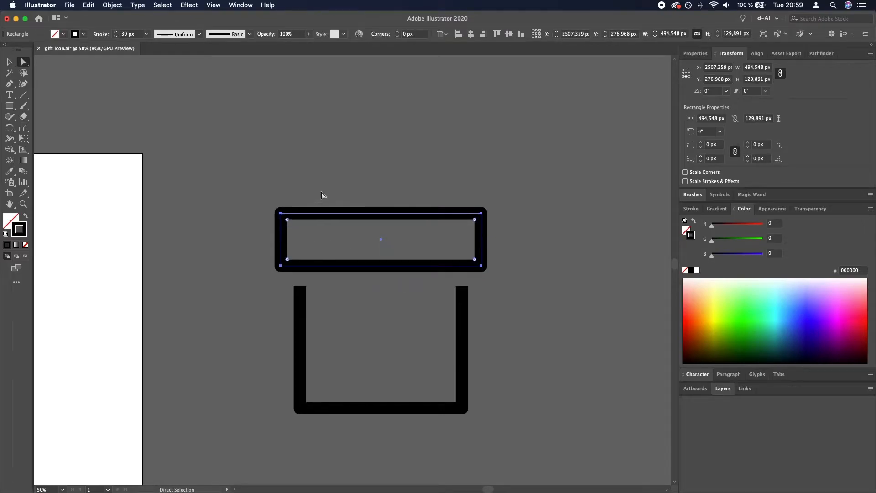
pyautogui.press('v')
pyautogui.keyDown('shift'); pyautogui.click(614, 32); pyautogui.keyUp('shift')
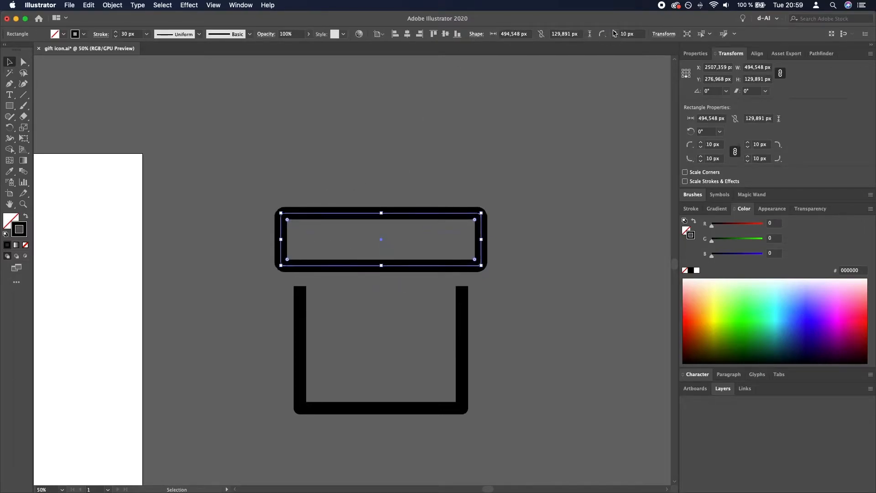
pyautogui.keyDown('shift'); pyautogui.click(614, 31); pyautogui.keyUp('shift')
# Step: Round the open box's two bottom corners to match the lid's corner radius
pyautogui.click(463, 327)
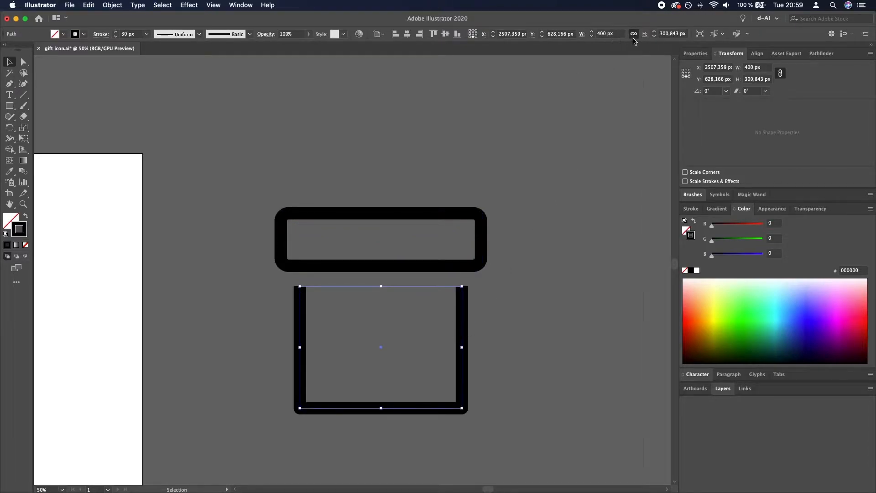
pyautogui.press('a')
pyautogui.click(397, 32)
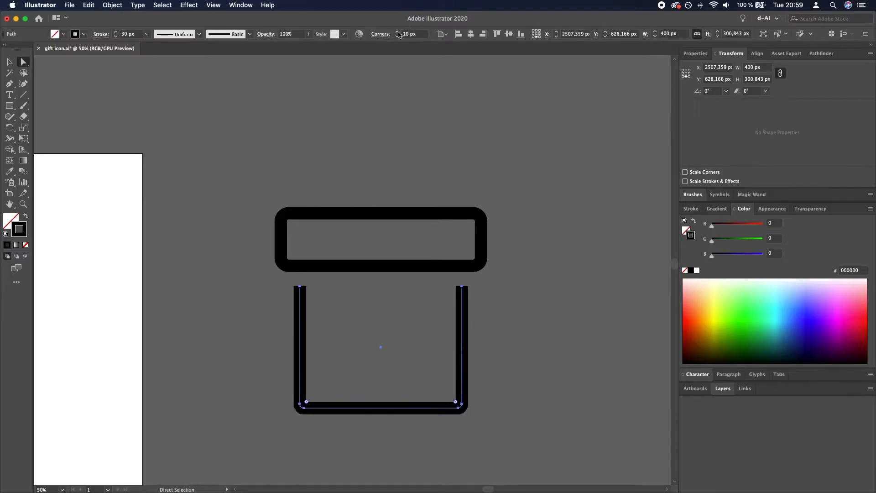
pyautogui.click(10, 61)
pyautogui.click(446, 155)
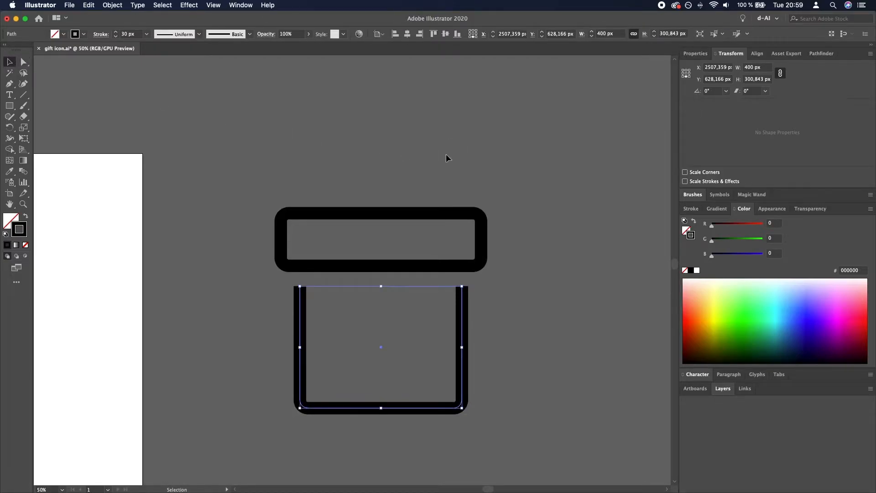
# Step: Lower the open box's two upper end points to shorten the box to about 251 px
pyautogui.press('a')
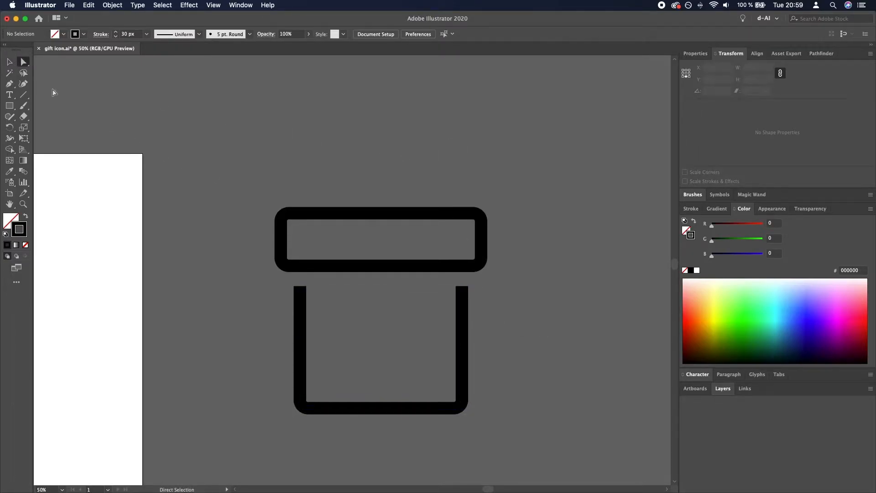
pyautogui.moveTo(512, 310); pyautogui.dragTo(276, 283)
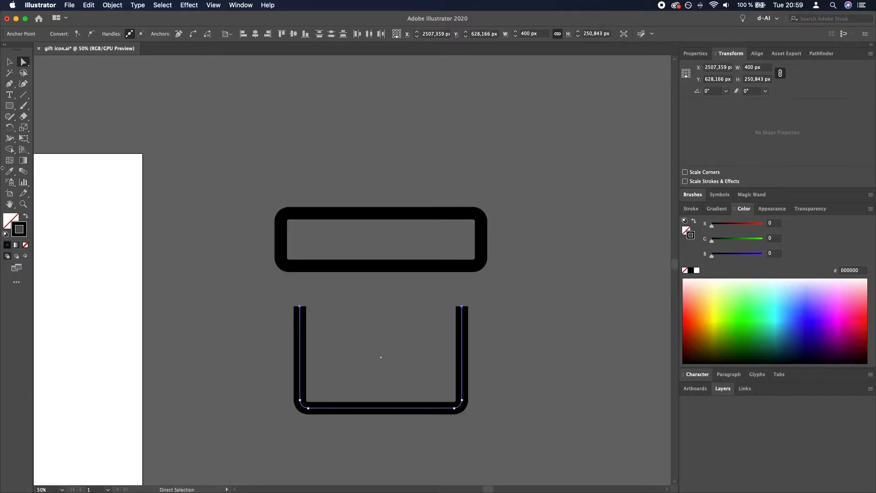
pyautogui.click(11, 63)
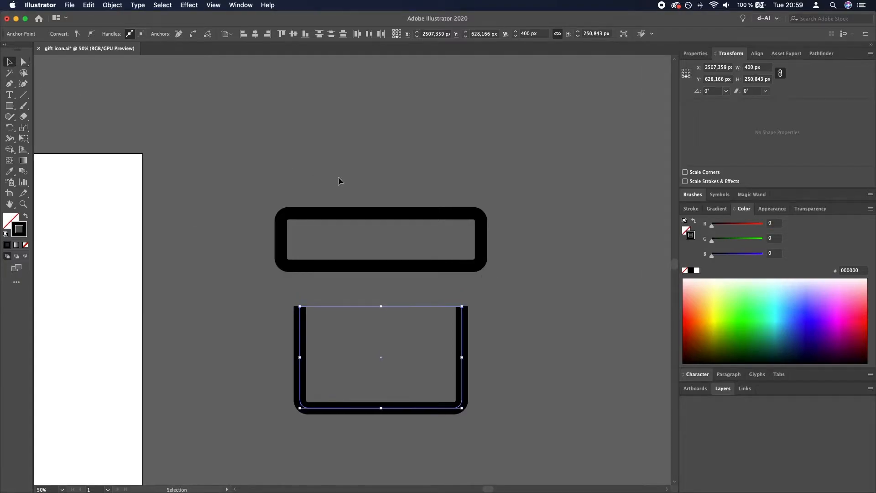
# Step: Align the lid and the box by their horizontal centers and narrow the lid symmetrically to about 451 px
pyautogui.click(367, 215)
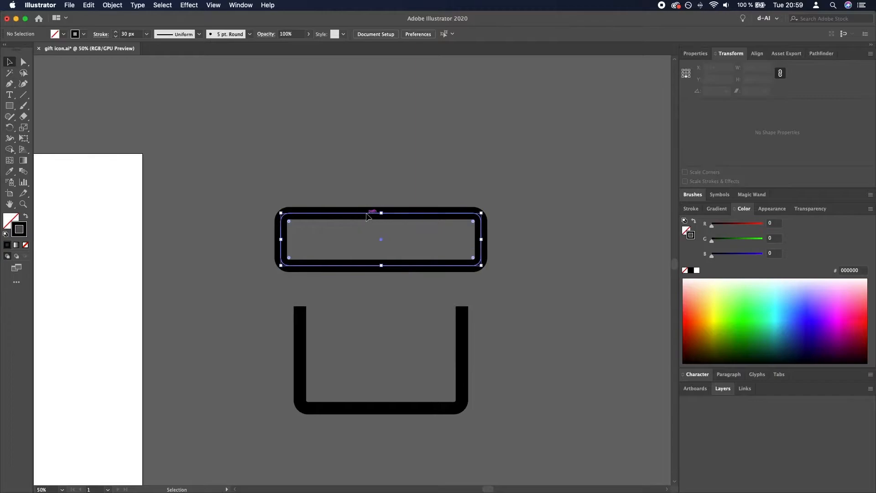
pyautogui.keyDown('shift'); pyautogui.click(463, 361); pyautogui.keyUp('shift')
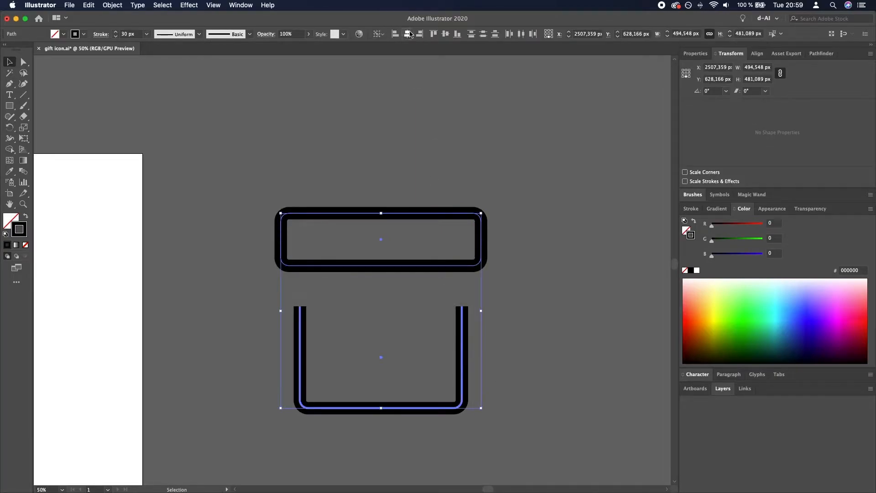
pyautogui.click(463, 158)
pyautogui.click(482, 238)
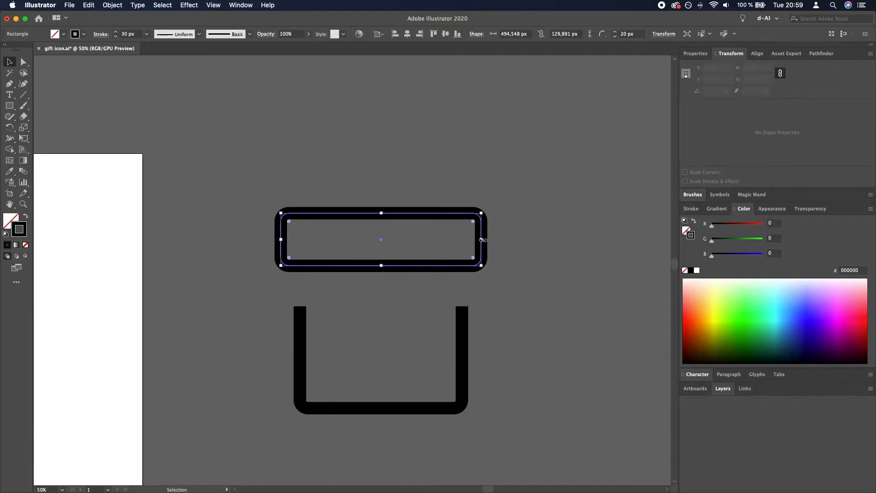
pyautogui.moveTo(482, 238); pyautogui.dragTo(473, 238)
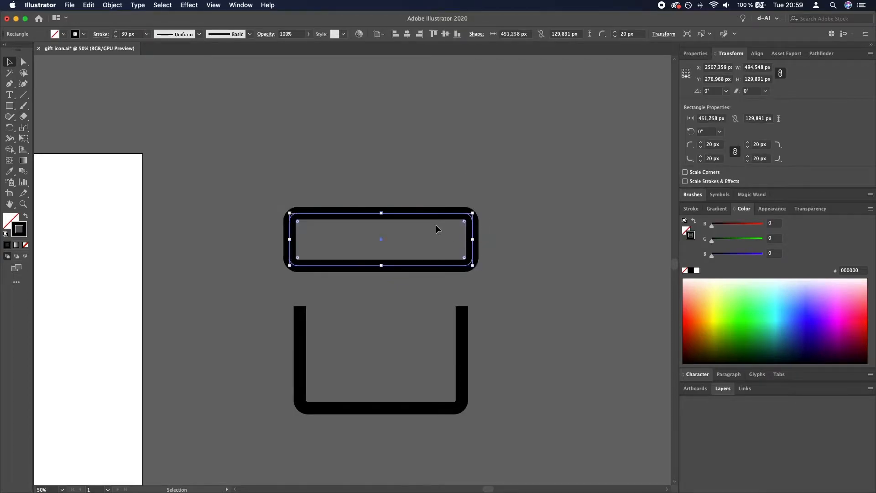
# Step: Move the lid straight down toward the box, leaving a small gap above the box's open ends
pyautogui.moveTo(429, 215); pyautogui.dragTo(429, 257)
pyautogui.hotkey('shift', 'Up')
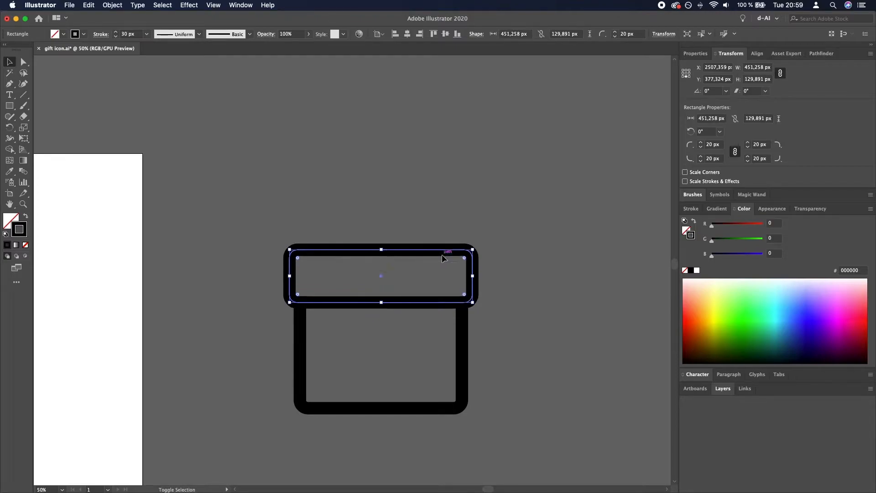
pyautogui.hotkey('shift', 'Up')
pyautogui.hotkey('shift', 'Up')
pyautogui.hotkey('shift', 'Up')
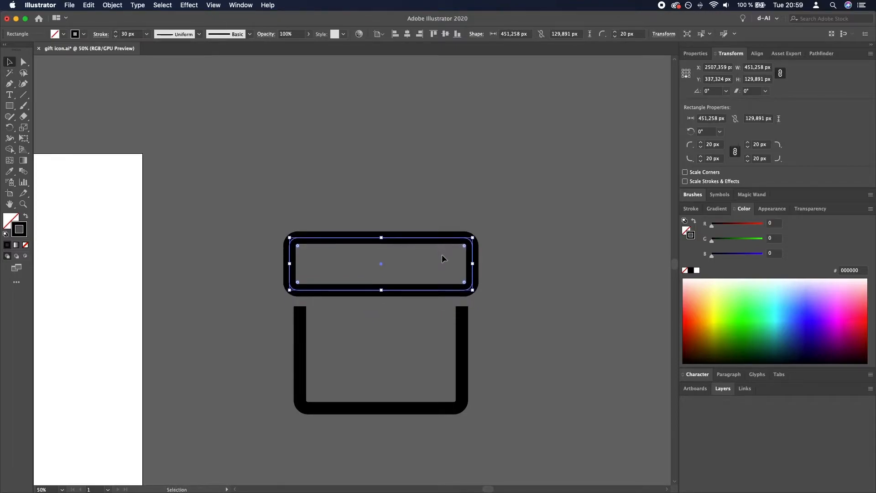
pyautogui.click(554, 261)
# Step: Narrow the lid symmetrically to 400 px so its sides line up with the box
pyautogui.scroll(1, 426, 259)
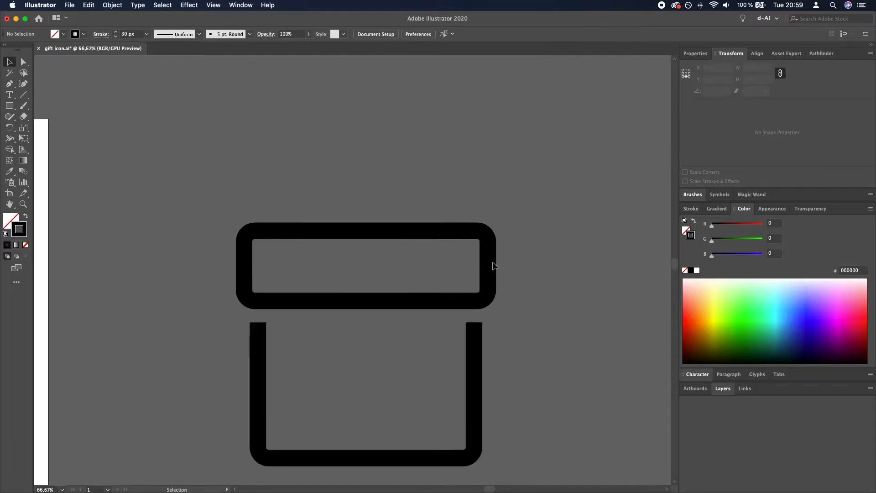
pyautogui.click(489, 265)
pyautogui.press('a')
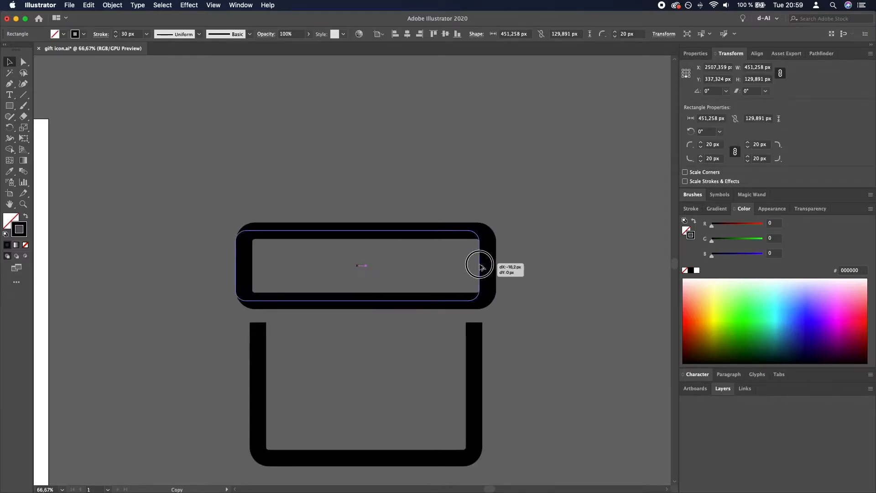
pyautogui.press('v')
pyautogui.moveTo(488, 266); pyautogui.dragTo(474, 266)
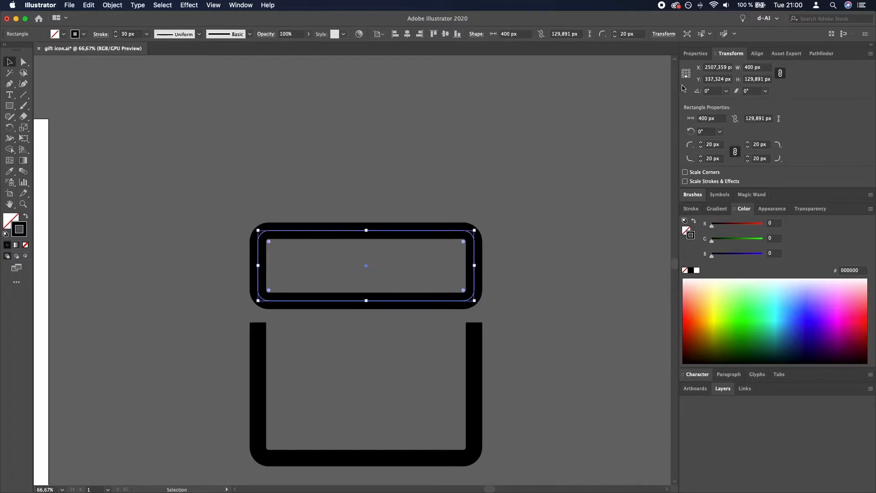
# Step: Set the lid's reference point to its center, unlink its proportions, and set its width to 460 px
pyautogui.click(686, 71)
pyautogui.click(780, 73)
pyautogui.click(754, 79)
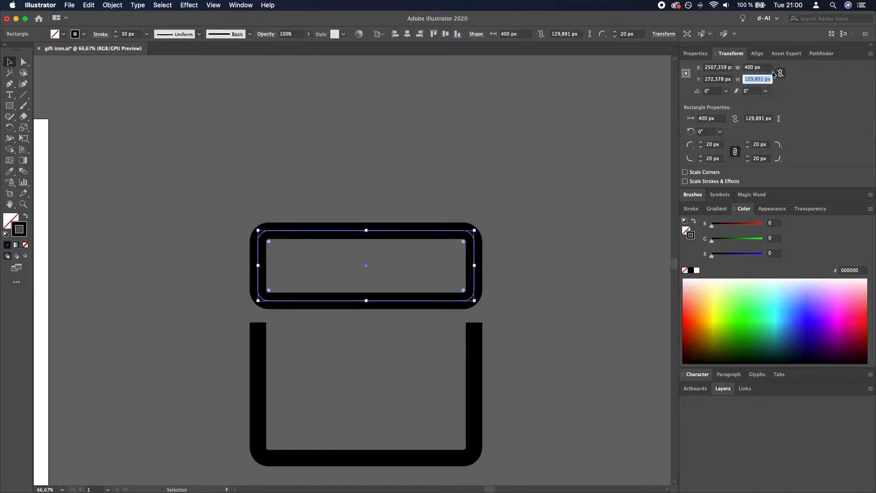
pyautogui.click(759, 67)
pyautogui.hotkey('shift', 'Up')
pyautogui.hotkey('shift', 'Up')
pyautogui.hotkey('shift', 'Up')
pyautogui.hotkey('shift', 'Up')
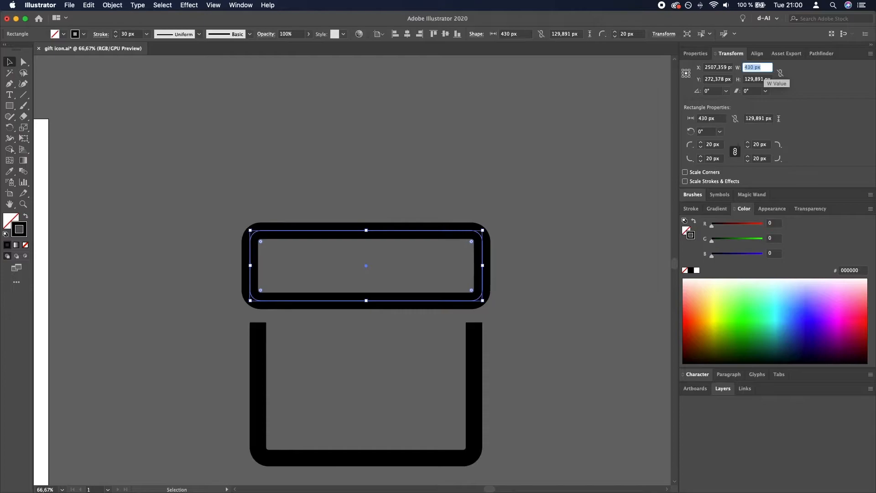
pyautogui.hotkey('shift', 'Up')
pyautogui.hotkey('shift', 'Up')
pyautogui.hotkey('shift', 'Up')
pyautogui.hotkey('shift', 'Up')
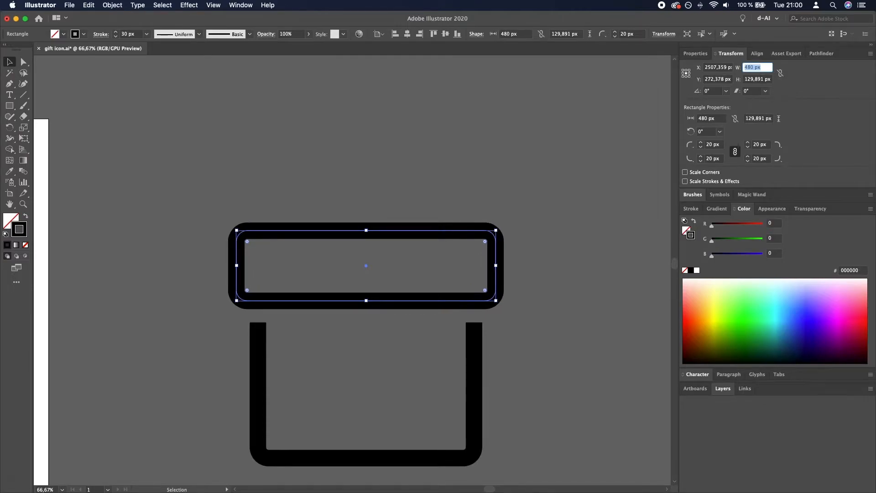
pyautogui.hotkey('shift', 'Down')
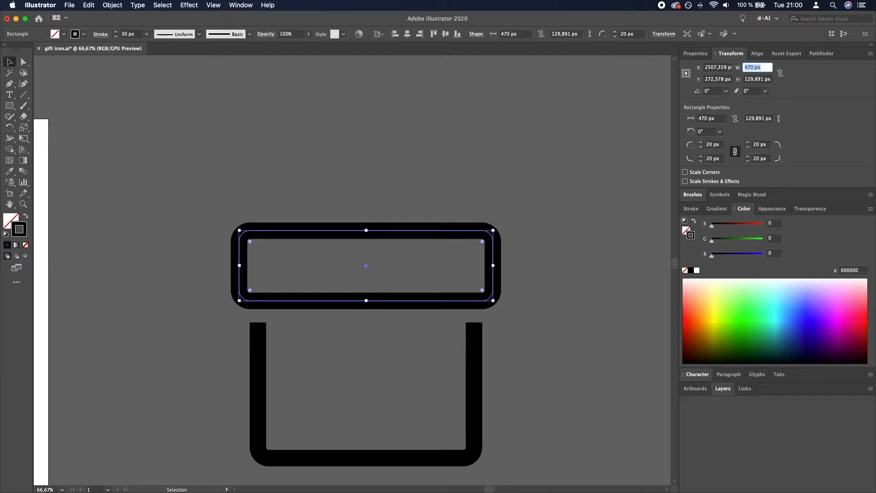
pyautogui.hotkey('shift', 'Down')
pyautogui.press('Return')
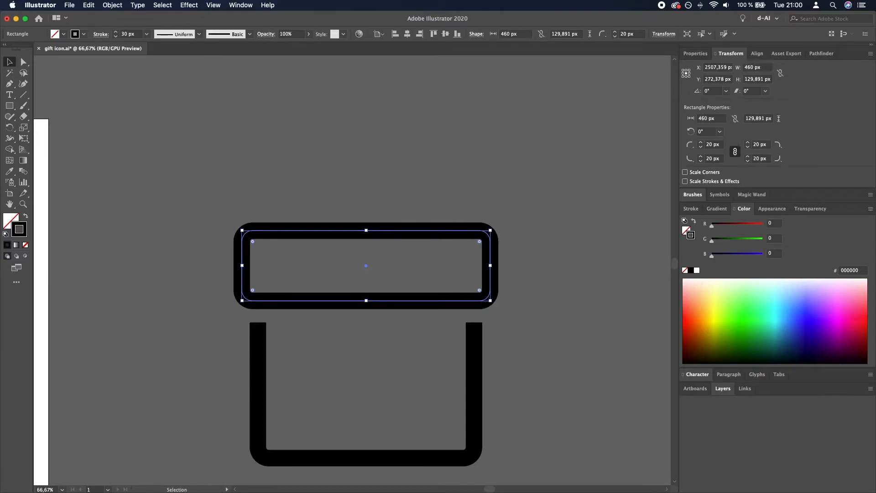
# Step: Duplicate the lid in place and rotate the copy 90° to form a vertical ribbon
pyautogui.click(499, 177)
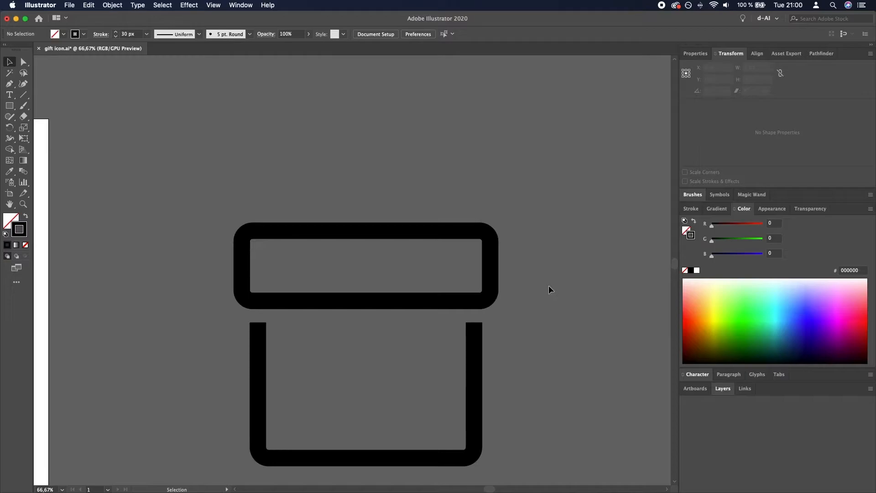
pyautogui.scroll(-5, 524, 275)
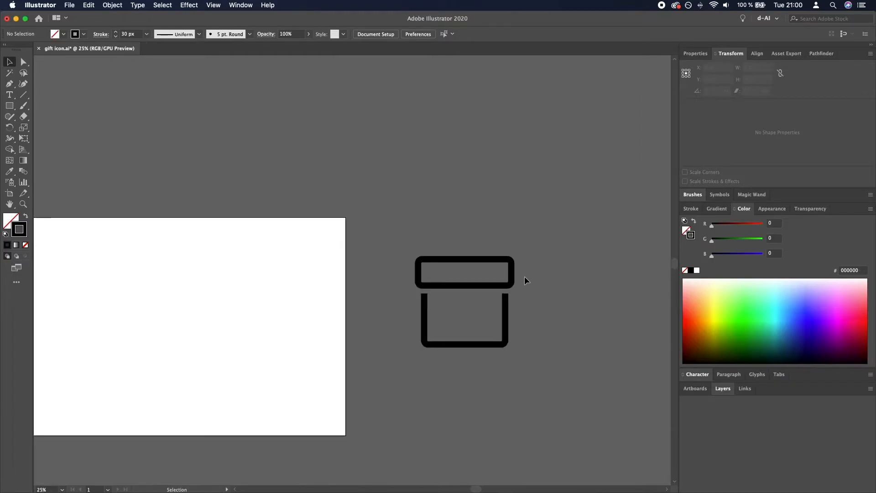
pyautogui.scroll(2, 532, 288)
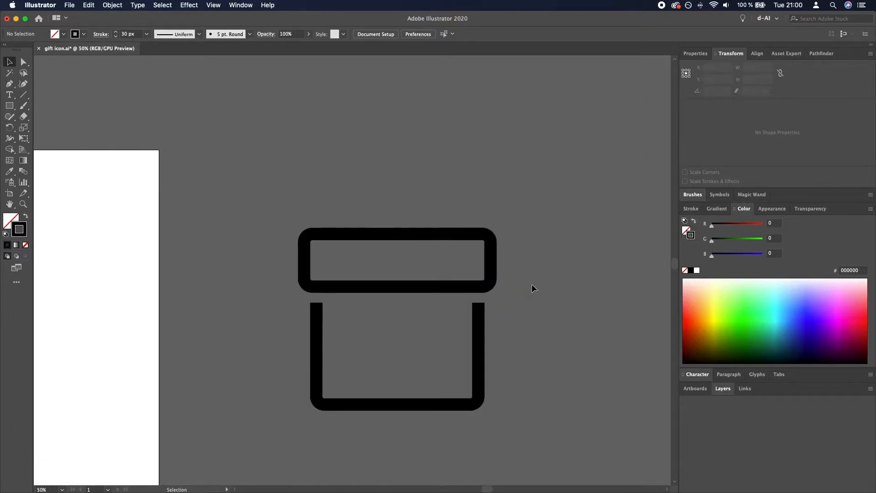
pyautogui.click(473, 234)
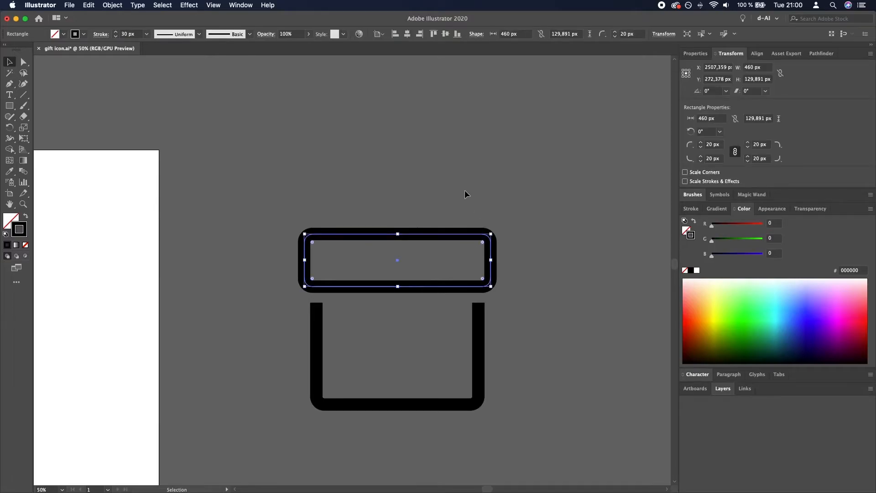
pyautogui.click(89, 5)
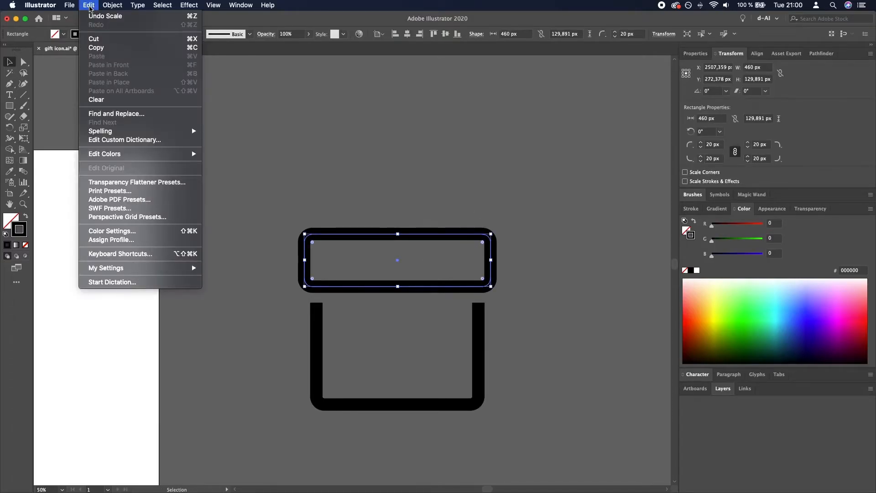
pyautogui.click(112, 47)
pyautogui.click(89, 5)
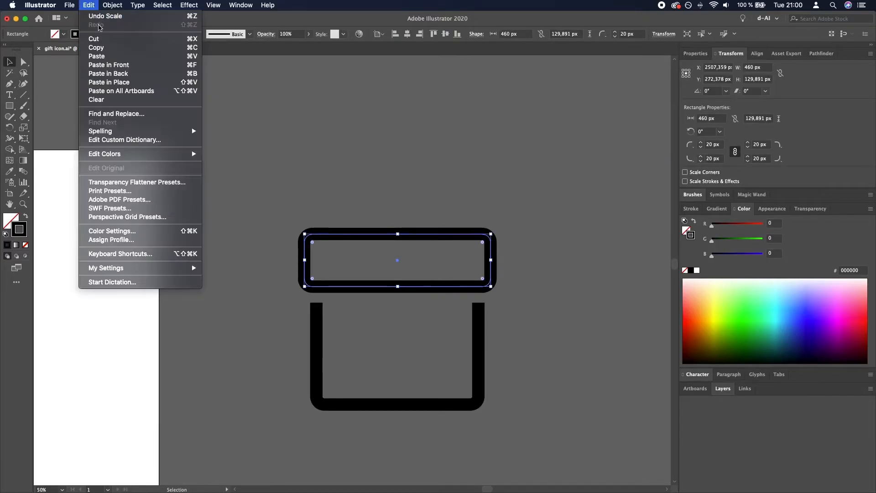
pyautogui.click(114, 66)
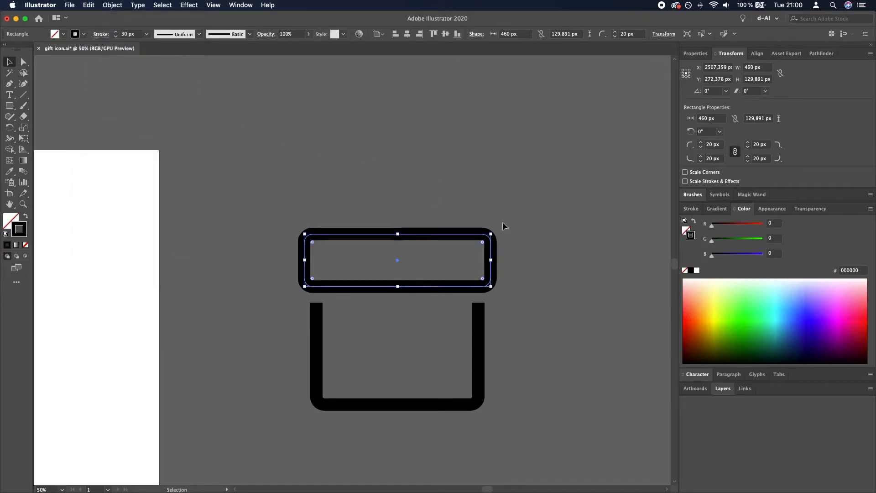
pyautogui.moveTo(494, 231); pyautogui.dragTo(395, 162)
pyautogui.click(497, 184)
# Step: Align the vertical ribbon's bottom edge with the bottom of the box
pyautogui.click(423, 316)
pyautogui.keyDown('shift'); pyautogui.click(478, 330); pyautogui.keyUp('shift')
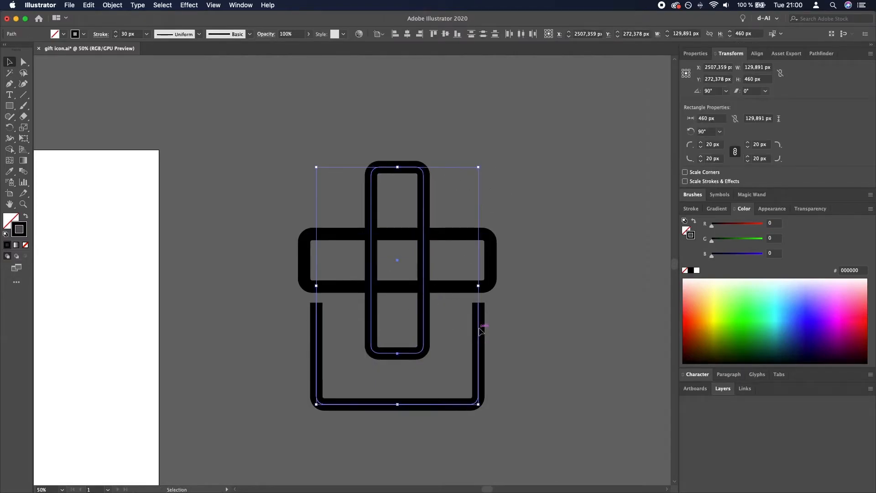
pyautogui.click(457, 37)
pyautogui.click(491, 92)
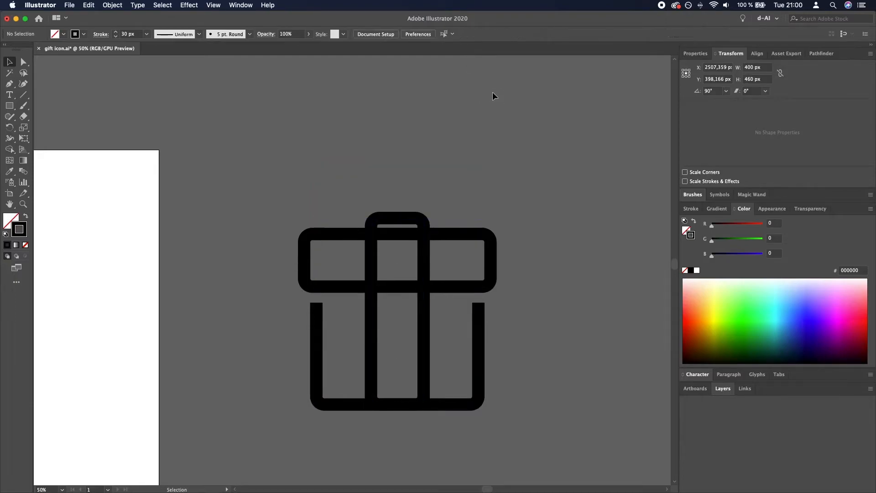
# Step: Set the ribbon's corner radii to 0 px and shorten it to about 421 px so its top meets the lid's upper edge
pyautogui.click(409, 221)
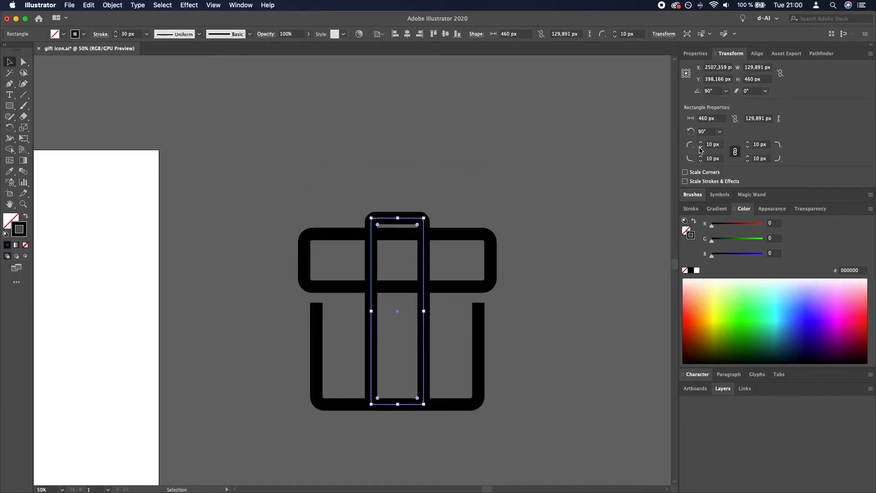
pyautogui.click(580, 190)
pyautogui.click(410, 219)
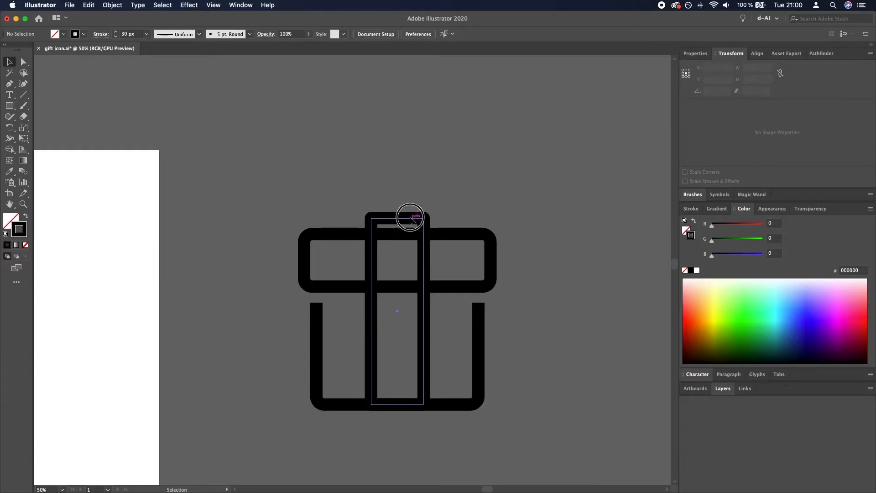
pyautogui.moveTo(397, 218); pyautogui.dragTo(397, 233)
pyautogui.click(470, 195)
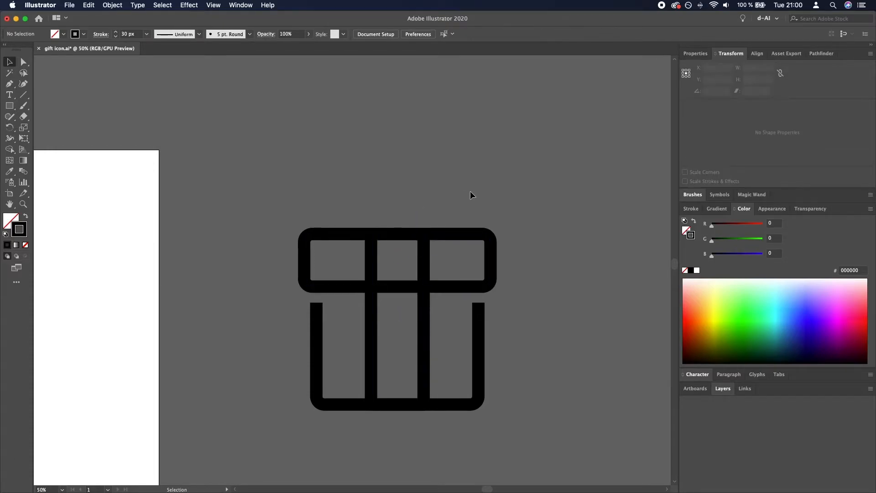
pyautogui.click(417, 267)
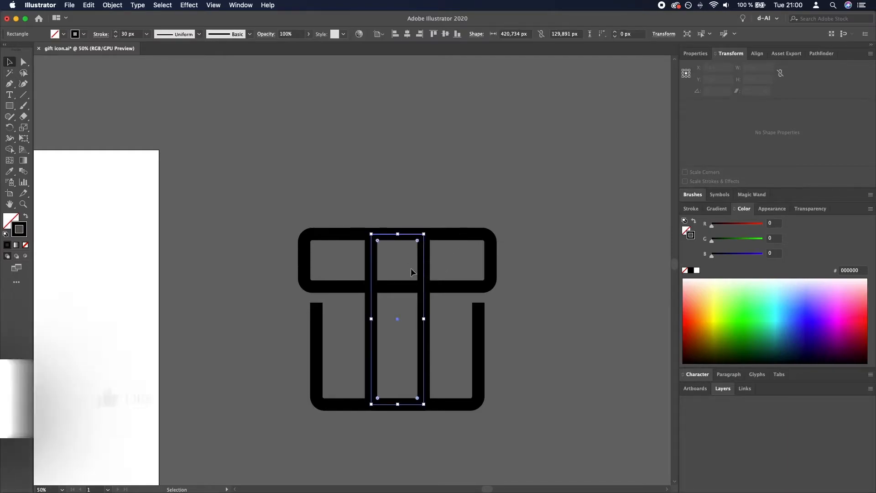
pyautogui.click(15, 223)
pyautogui.click(8, 245)
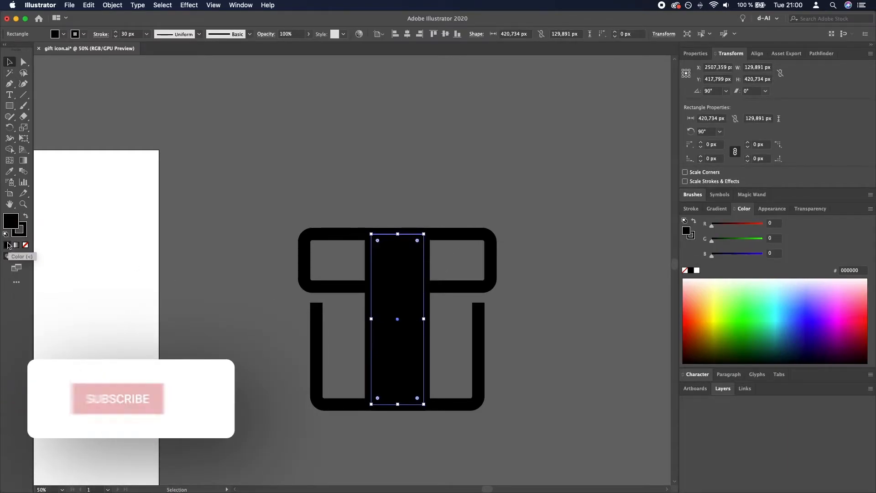
pyautogui.click(26, 245)
pyautogui.click(403, 162)
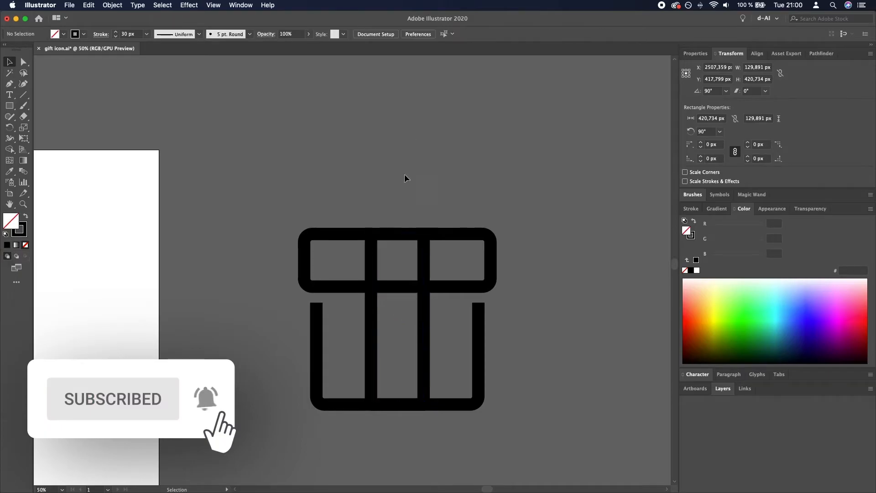
# Step: Paste a copy of the ribbon in front and swap its fill and stroke to make it solid black without an outline
pyautogui.click(424, 316)
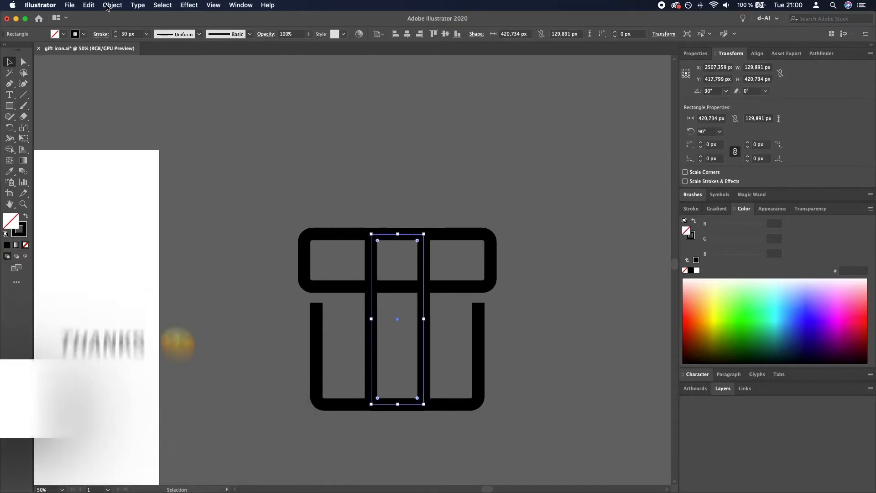
pyautogui.click(89, 5)
pyautogui.click(110, 47)
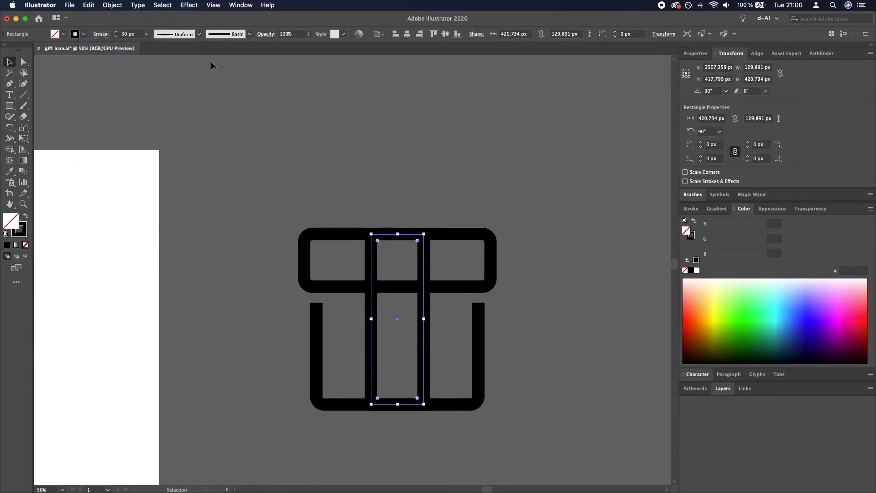
pyautogui.click(88, 5)
pyautogui.click(109, 65)
pyautogui.click(418, 153)
pyautogui.click(425, 260)
pyautogui.click(26, 218)
pyautogui.click(377, 203)
# Step: Lower the opacity of the filled ribbon copy to 25%
pyautogui.click(400, 337)
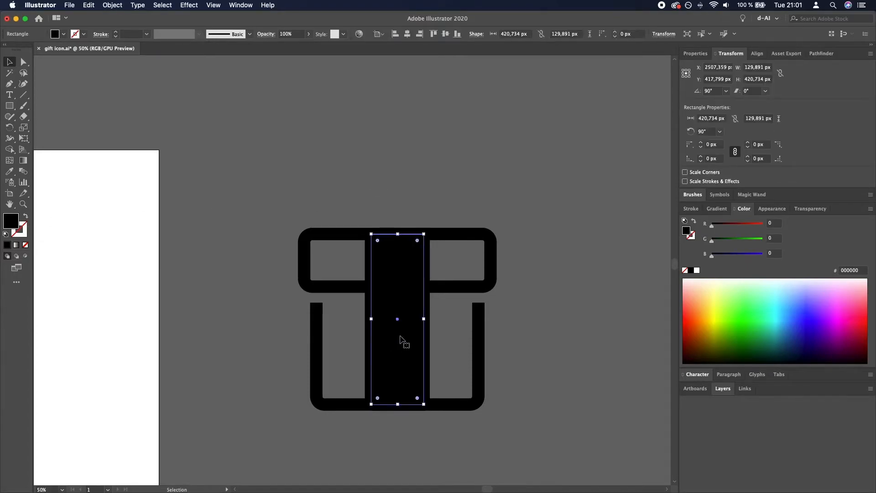
pyautogui.click(308, 34)
pyautogui.moveTo(308, 45); pyautogui.dragTo(283, 47)
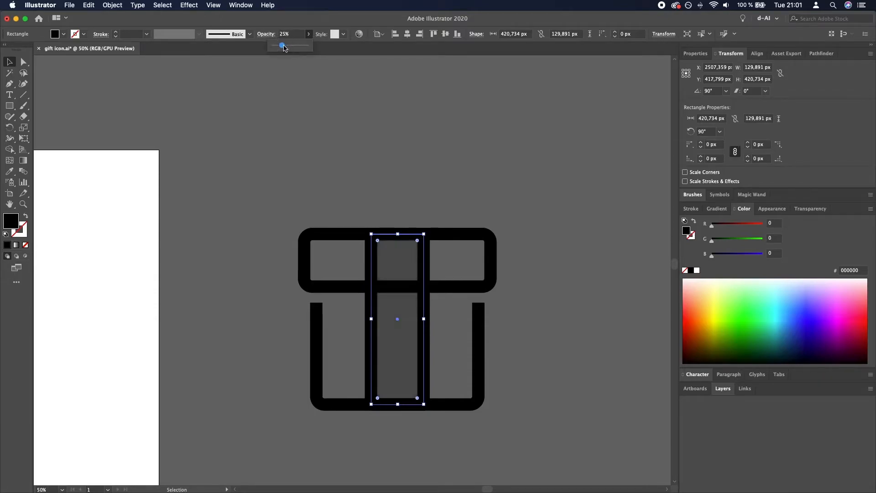
pyautogui.click(257, 157)
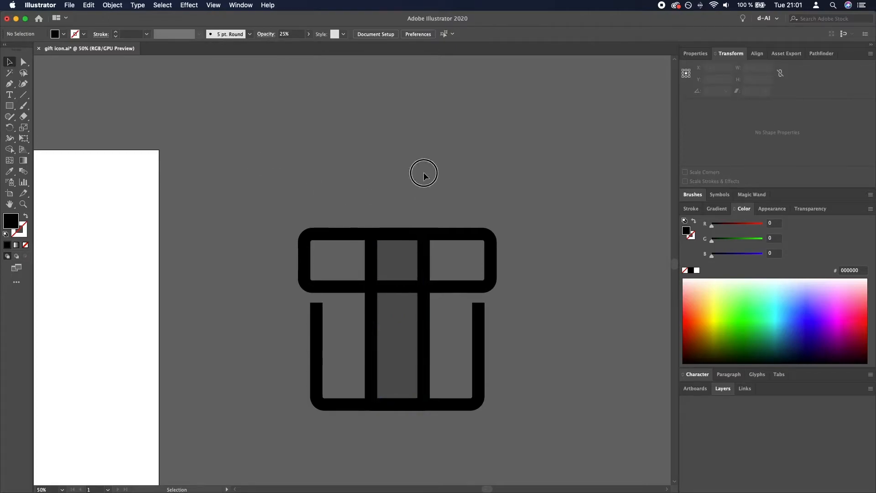
# Step: Draw a three-sided polygon with sides about 222 px long as the basis for a bow loop
pyautogui.press('space')
pyautogui.moveTo(563, 169); pyautogui.dragTo(518, 190)
pyautogui.moveTo(9, 105); pyautogui.dragTo(52, 144)
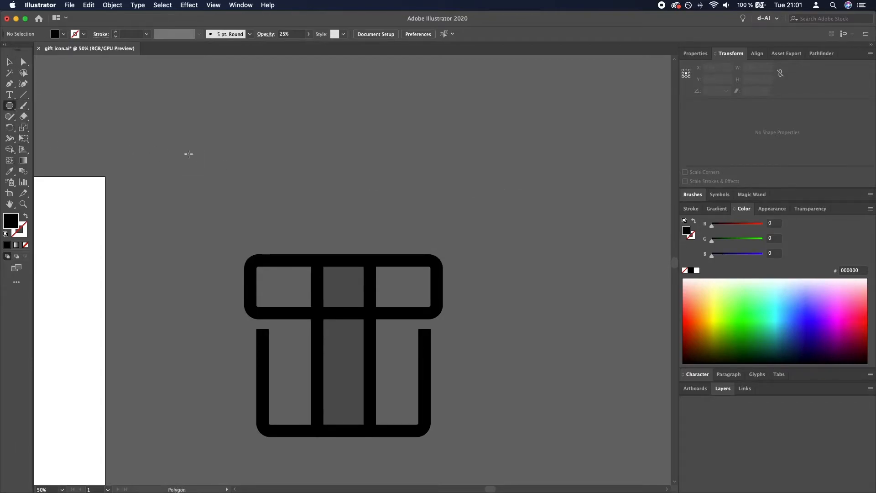
pyautogui.click(208, 149)
pyautogui.click(420, 256)
pyautogui.moveTo(423, 222); pyautogui.dragTo(527, 125)
pyautogui.click(558, 175)
# Step: Move the triangle over the gift box, a little above the lid
pyautogui.click(9, 61)
pyautogui.moveTo(216, 151); pyautogui.dragTo(489, 179)
pyautogui.scroll(1, 434, 156)
pyautogui.moveTo(444, 147); pyautogui.dragTo(299, 197)
# Step: Fully round the triangle's top and lower-left corners to make a teardrop pointing to the lower right
pyautogui.press('a')
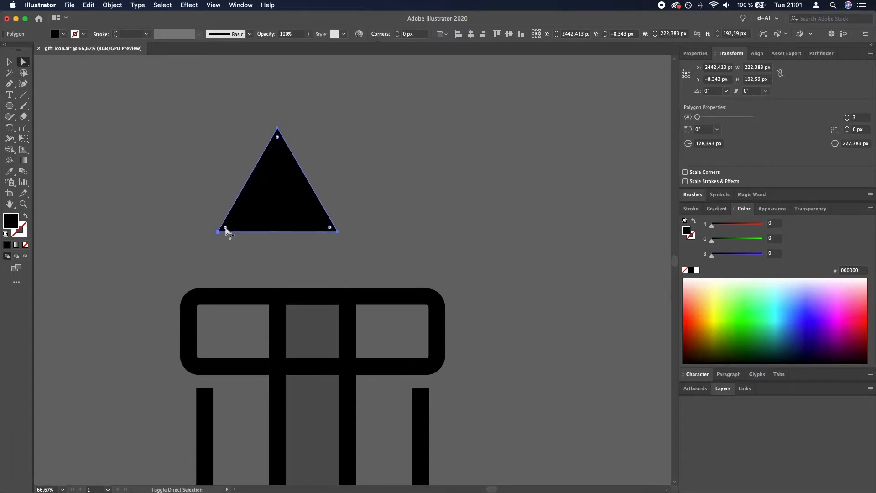
pyautogui.moveTo(225, 228); pyautogui.dragTo(300, 219)
pyautogui.click(10, 65)
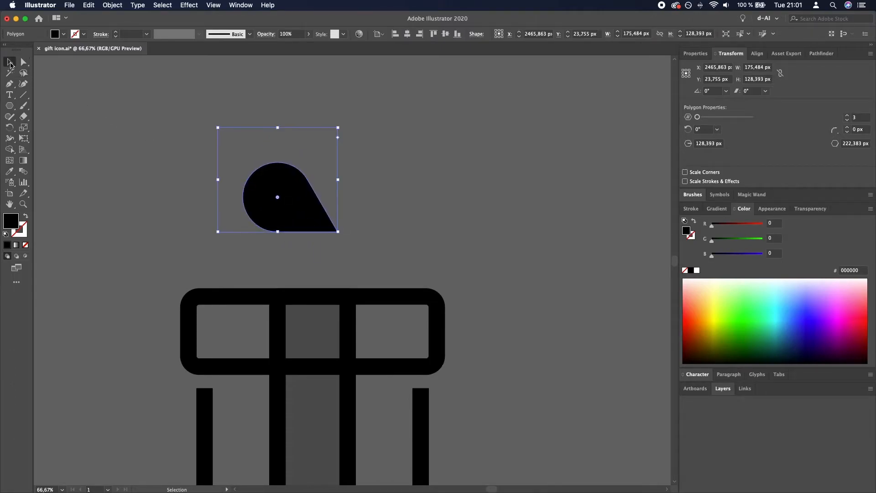
pyautogui.click(182, 173)
# Step: Apply the lid's appearance to the teardrop, with no fill and a 30 px black outline
pyautogui.click(302, 224)
pyautogui.click(392, 294)
pyautogui.press('v')
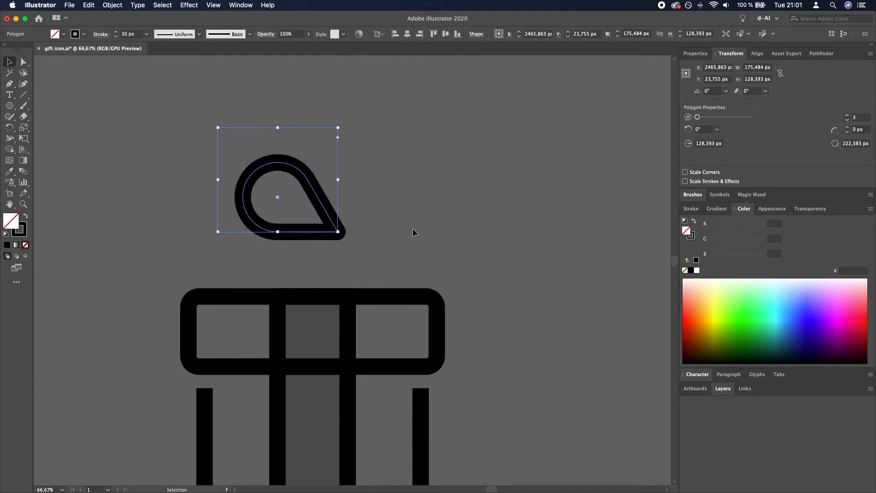
pyautogui.click(414, 233)
# Step: Place the teardrop on the lid with its tip at the lid's center, and put a duplicate beside it on the right
pyautogui.moveTo(322, 203); pyautogui.dragTo(395, 270)
pyautogui.click(412, 246)
pyautogui.click(297, 272)
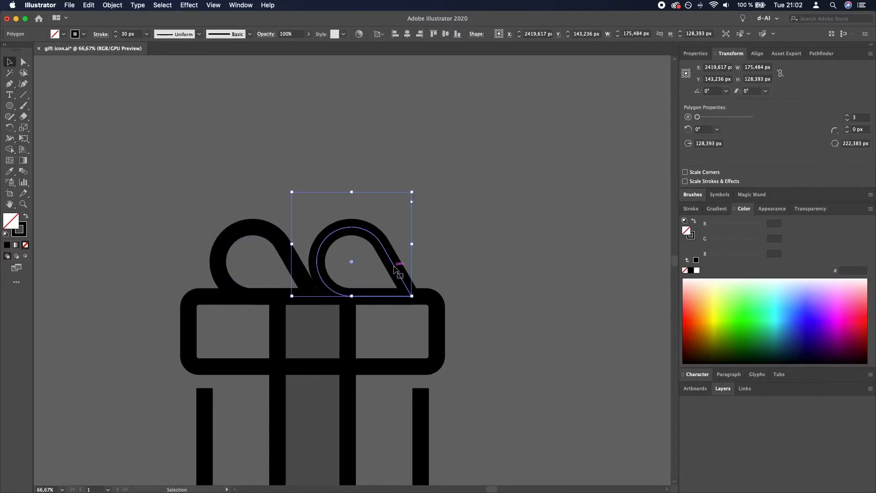
# Step: Flip the duplicated loop horizontally and move it so its tip meets the left loop's tip
pyautogui.click(696, 54)
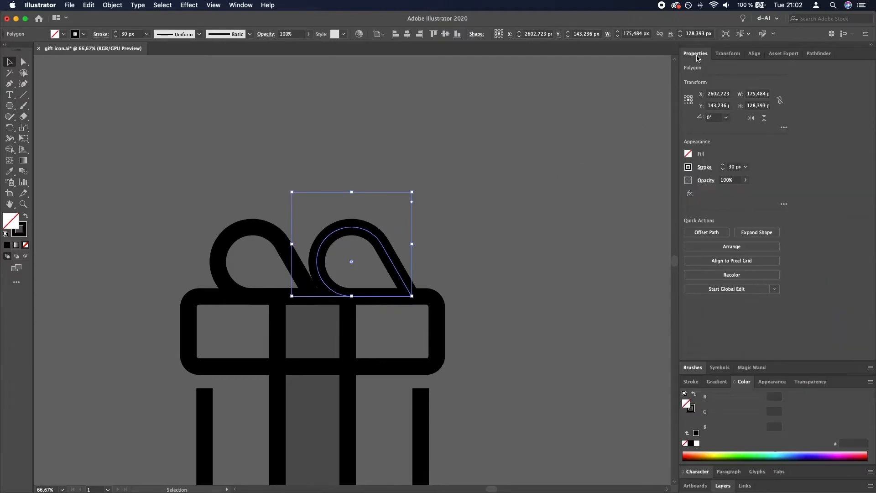
pyautogui.click(749, 119)
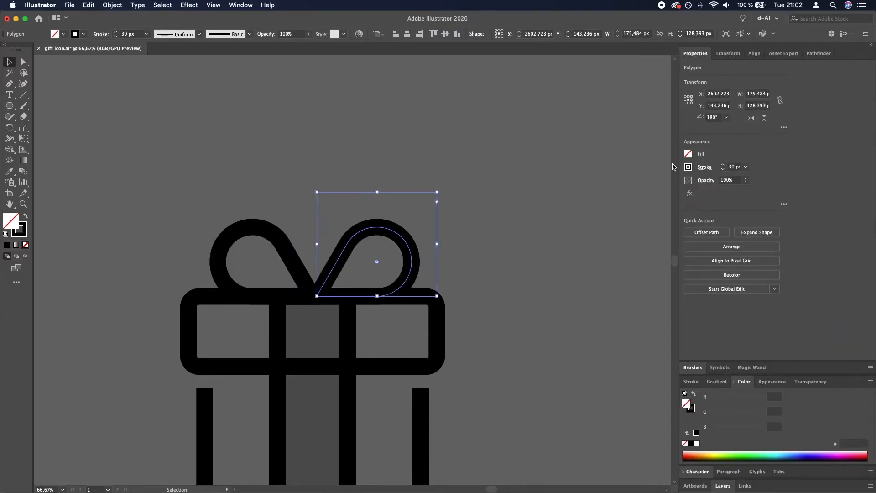
pyautogui.click(521, 239)
pyautogui.moveTo(406, 283); pyautogui.dragTo(401, 285)
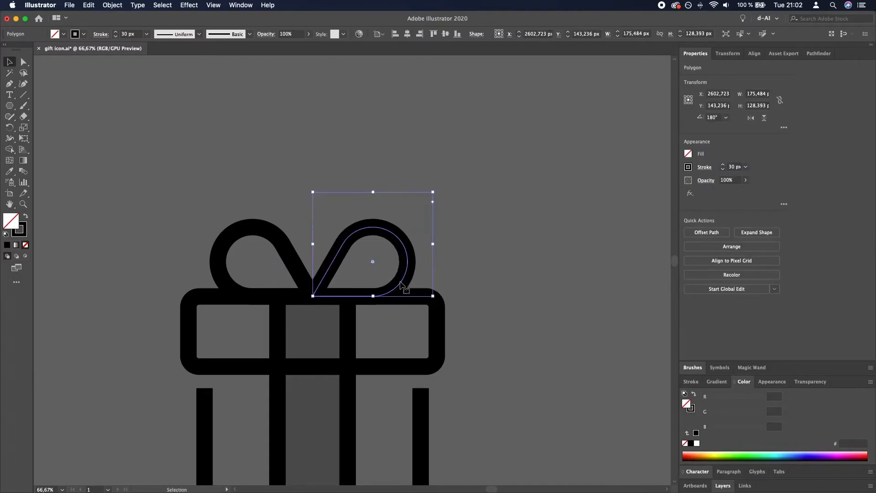
# Step: Group the two bow loops and center the group horizontally on the lid
pyautogui.keyDown('shift'); pyautogui.click(270, 233); pyautogui.keyUp('shift')
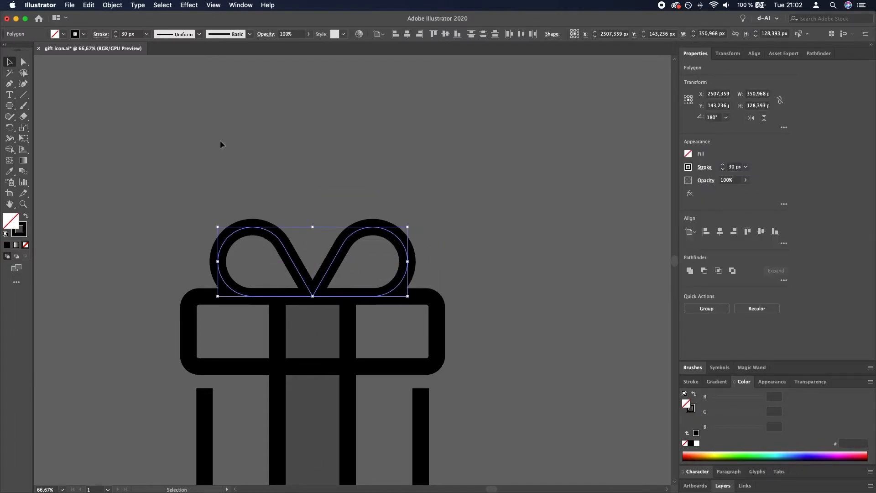
pyautogui.click(114, 7)
pyautogui.click(128, 46)
pyautogui.keyDown('shift'); pyautogui.click(436, 307); pyautogui.keyUp('shift')
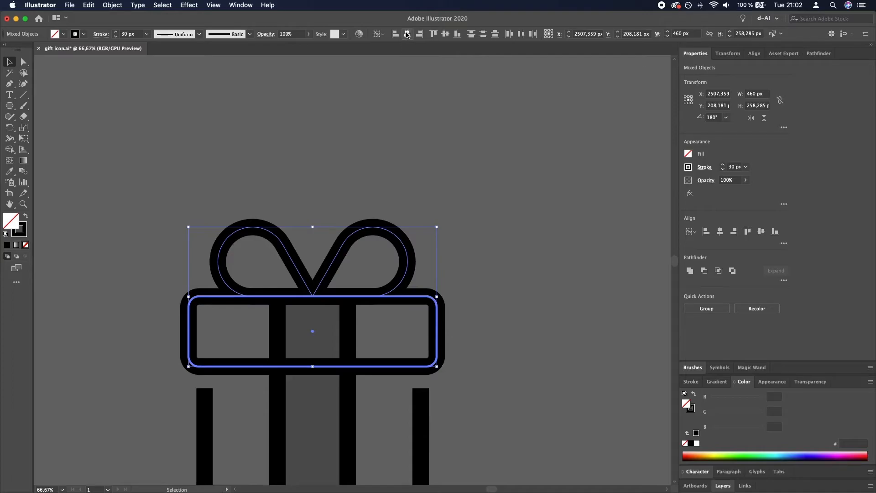
pyautogui.click(496, 252)
# Step: Scale the bow down to about 326 by 121 px, keeping it centered on the lid's top edge
pyautogui.scroll(-2, 498, 253)
pyautogui.scroll(2, 465, 313)
pyautogui.click(457, 235)
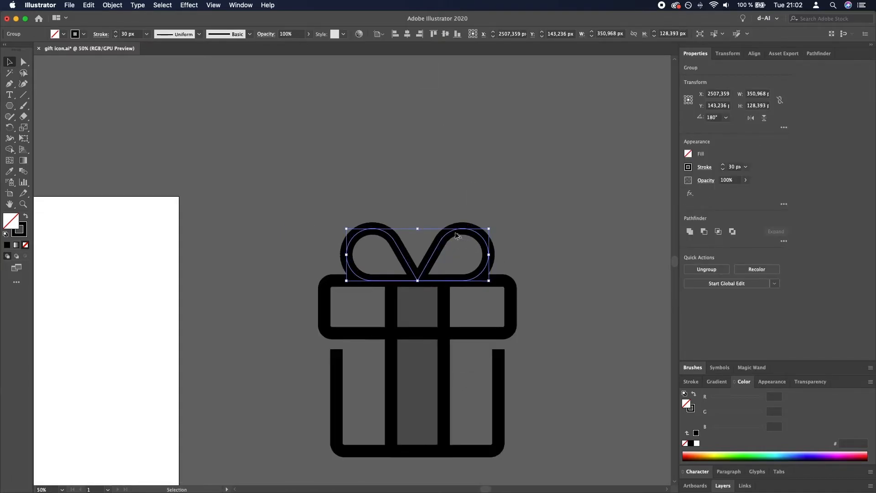
pyautogui.moveTo(419, 228); pyautogui.dragTo(419, 233)
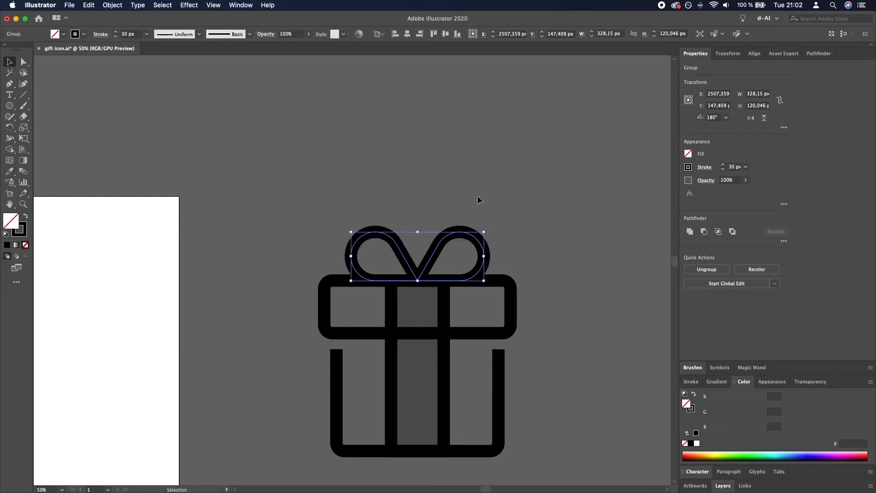
pyautogui.click(729, 53)
pyautogui.click(542, 167)
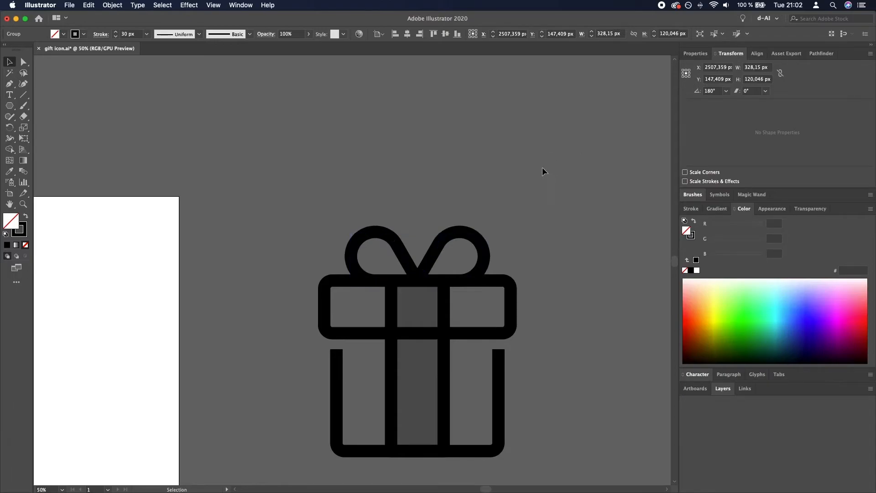
pyautogui.click(447, 239)
pyautogui.moveTo(419, 232); pyautogui.dragTo(418, 234)
# Step: Round the outer corners of both bow loops evenly to a radius of about 58.9 px
pyautogui.press('a')
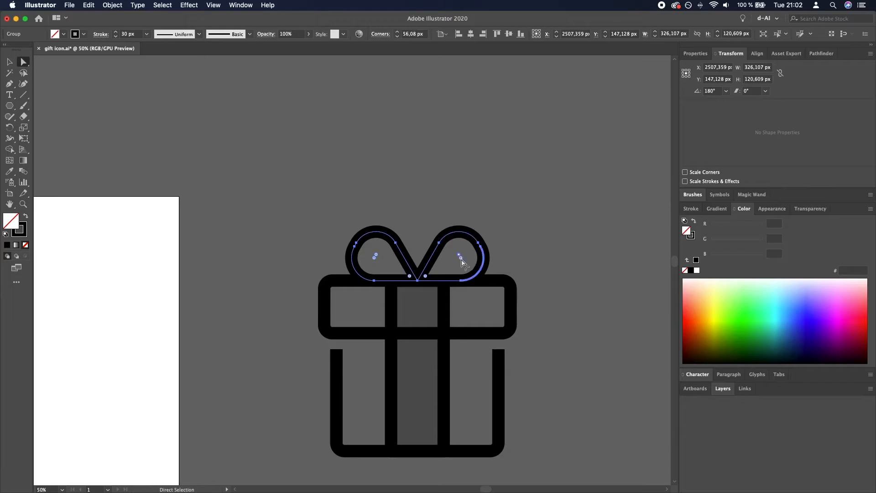
pyautogui.click(458, 256)
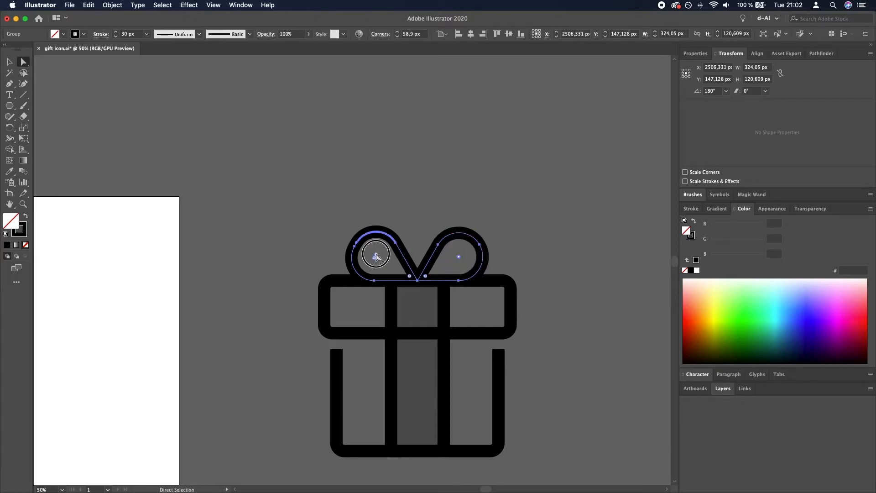
pyautogui.moveTo(374, 256); pyautogui.dragTo(391, 265)
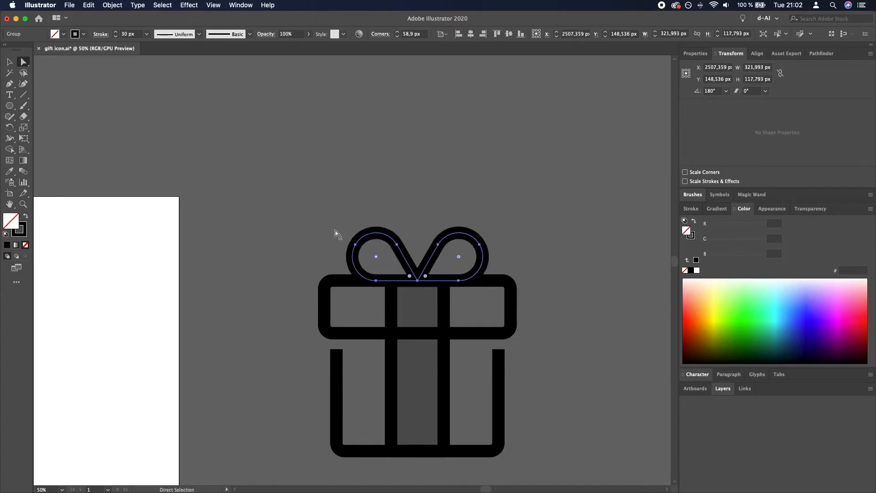
pyautogui.click(10, 61)
pyautogui.click(392, 174)
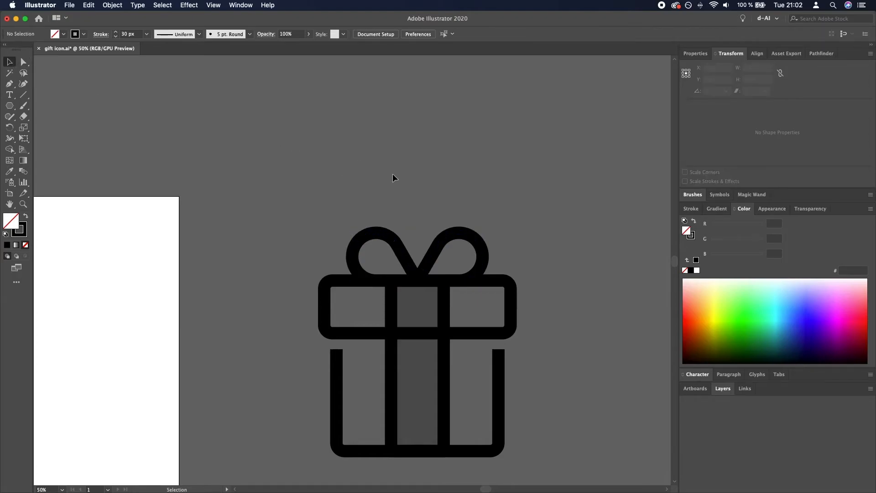
# Step: Outline the strokes of the whole gift icon and group all its parts
pyautogui.scroll(-1, 392, 173)
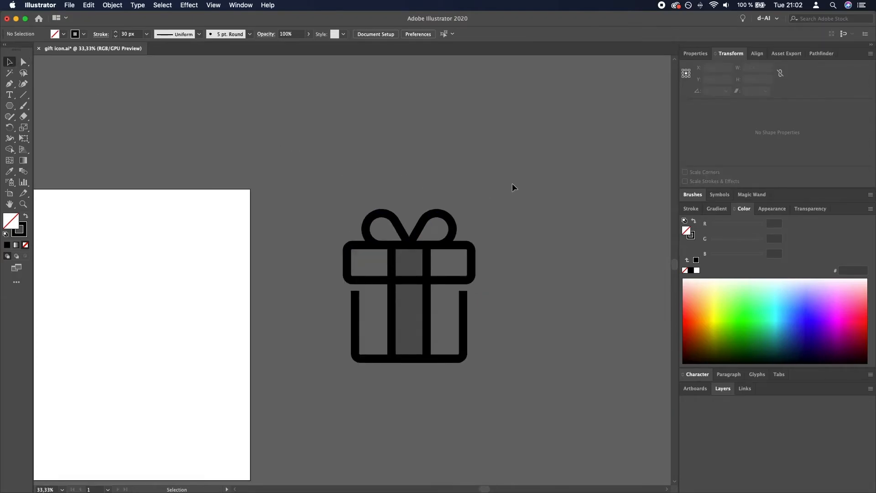
pyautogui.moveTo(510, 194); pyautogui.dragTo(308, 395)
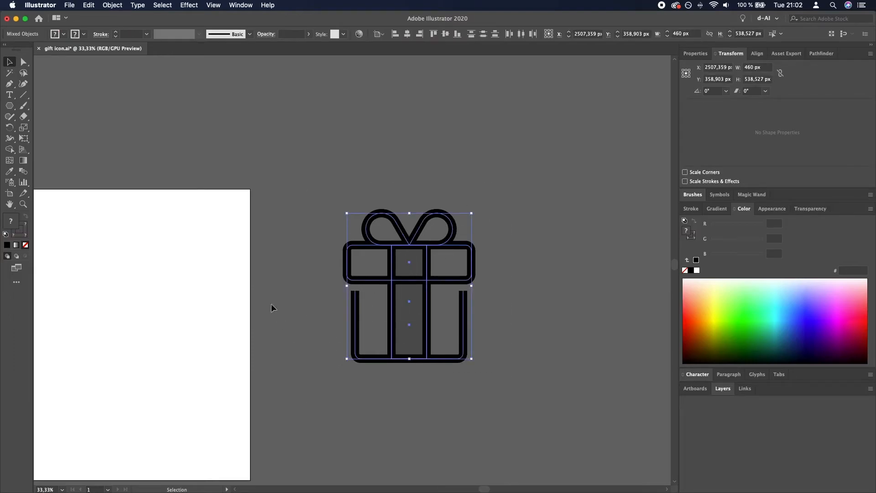
pyautogui.click(113, 5)
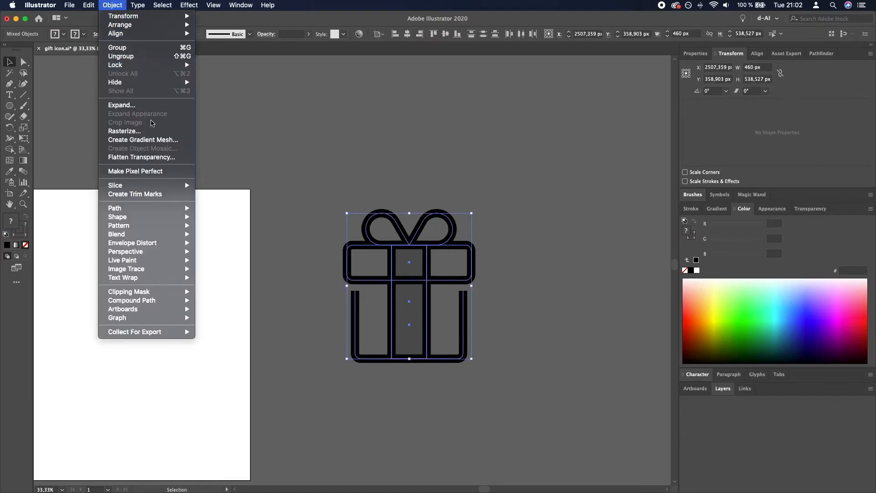
pyautogui.moveTo(167, 214)
pyautogui.click(250, 230)
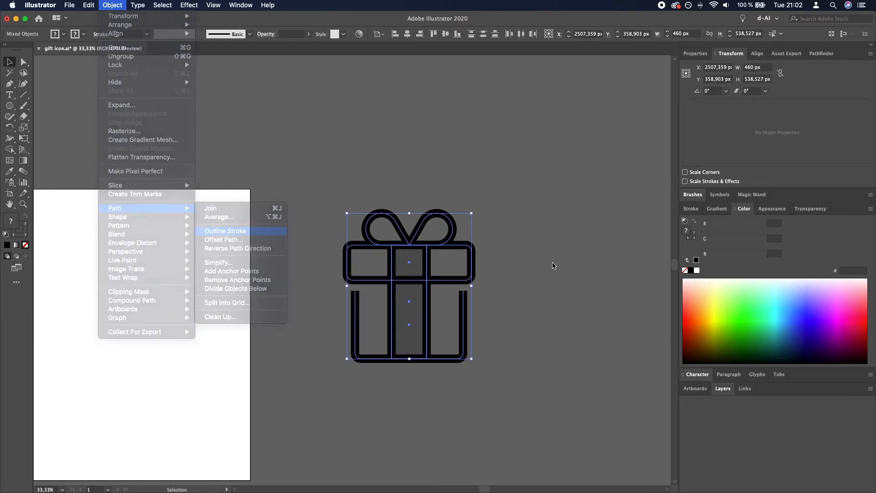
pyautogui.click(552, 296)
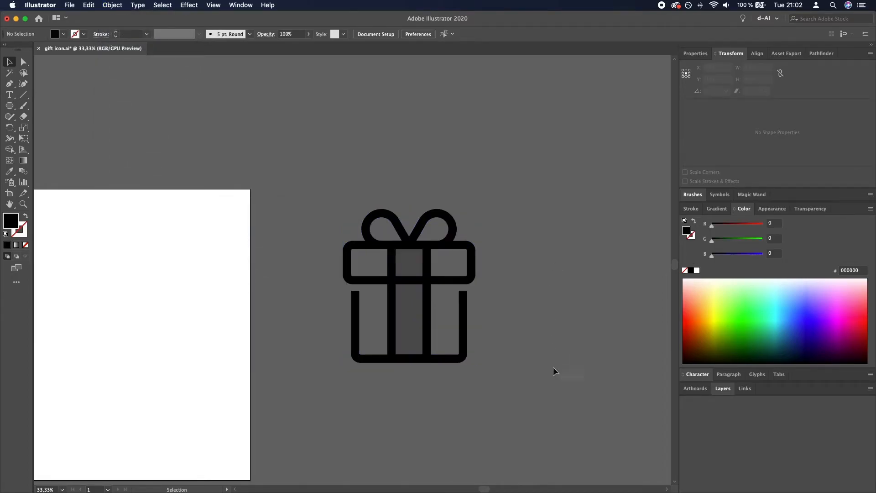
pyautogui.moveTo(426, 273); pyautogui.dragTo(324, 180)
pyautogui.press('super+g')
# Step: Create a 1920 by 1080 px rectangle on the artboard
pyautogui.moveTo(139, 300); pyautogui.dragTo(483, 256)
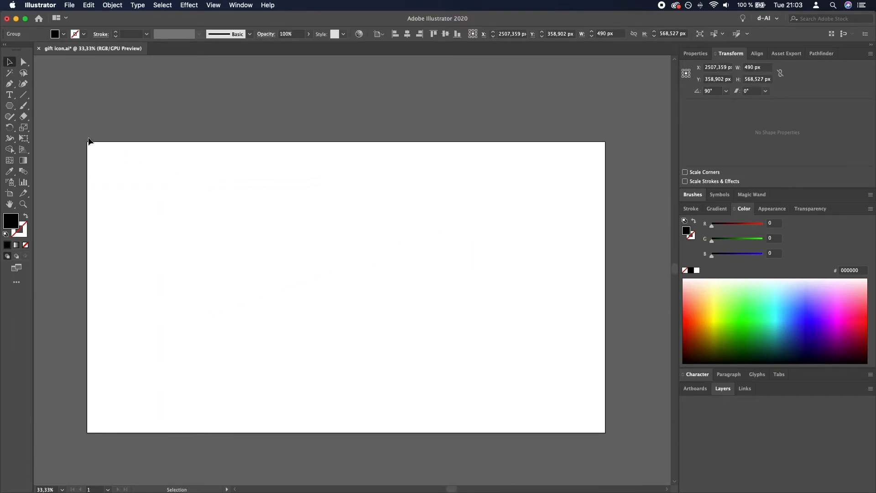
pyautogui.click(7, 107)
pyautogui.click(81, 106)
pyautogui.click(281, 226)
pyautogui.write('1920')
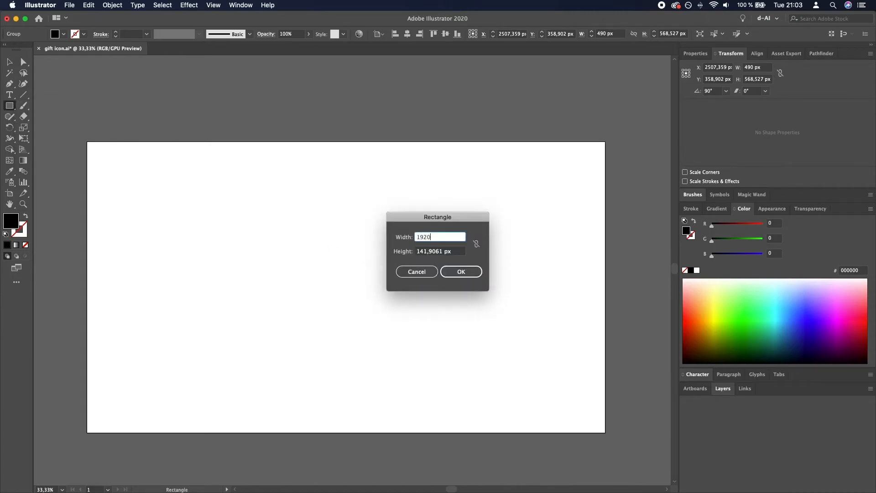
pyautogui.press('Tab')
pyautogui.write('1080')
pyautogui.press('Return')
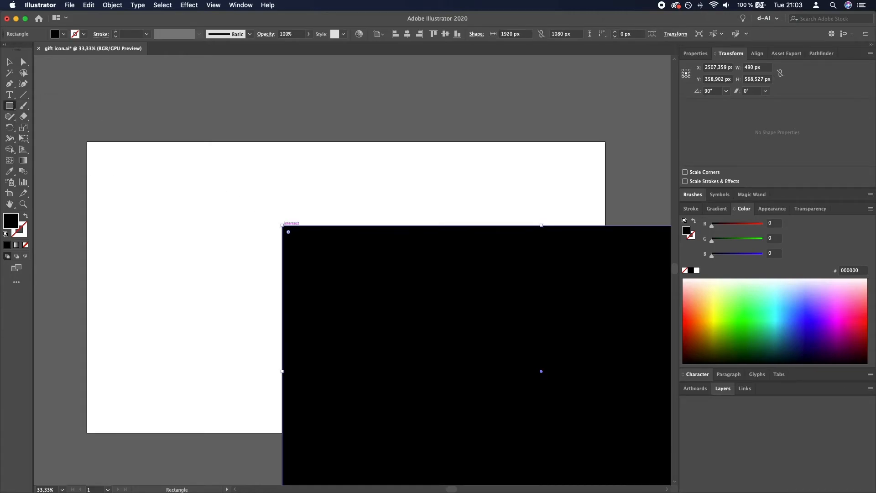
# Step: Center the rectangle horizontally and vertically on the artboard
pyautogui.click(10, 60)
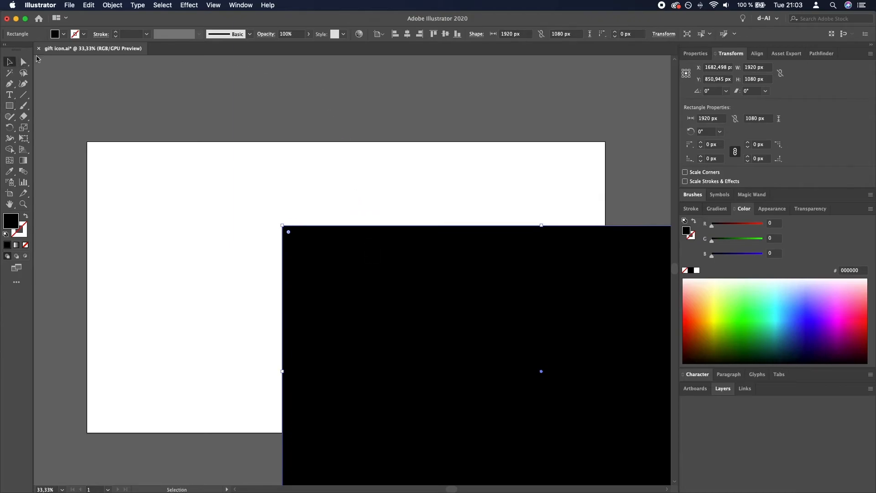
pyautogui.click(407, 36)
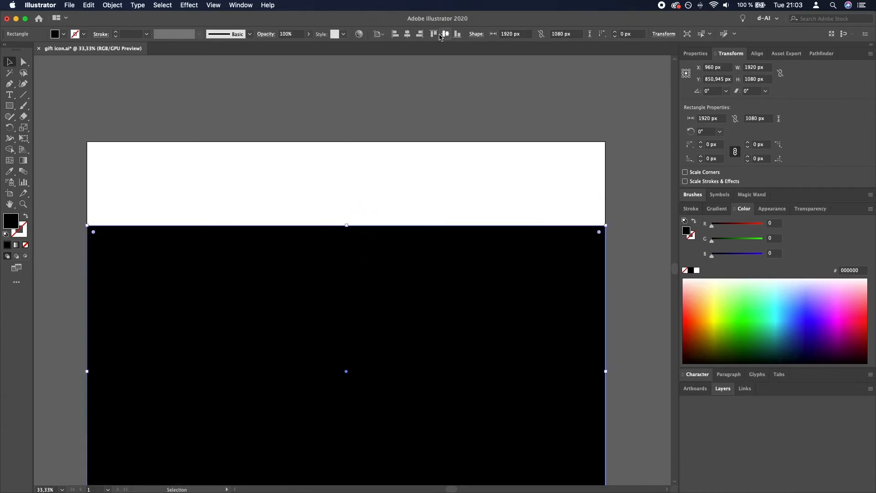
pyautogui.click(444, 34)
# Step: Fill the background rectangle with magenta, hex ff00ff
pyautogui.click(524, 97)
pyautogui.click(527, 228)
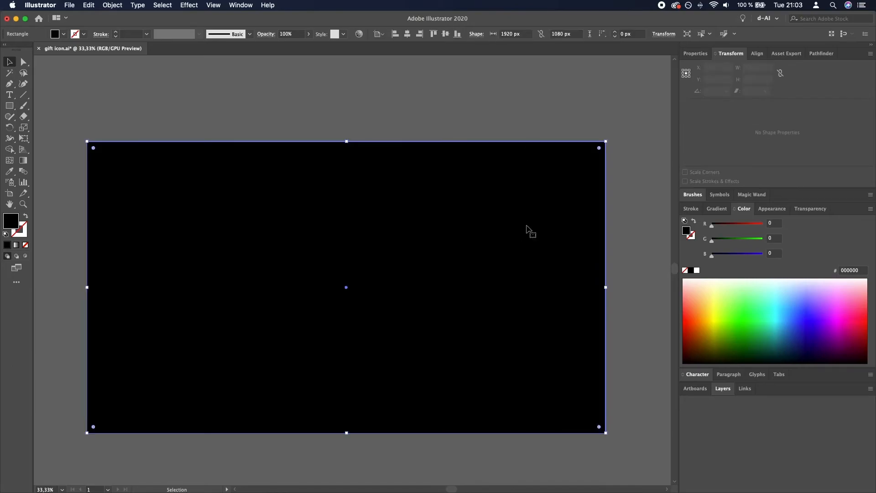
pyautogui.doubleClick(9, 222)
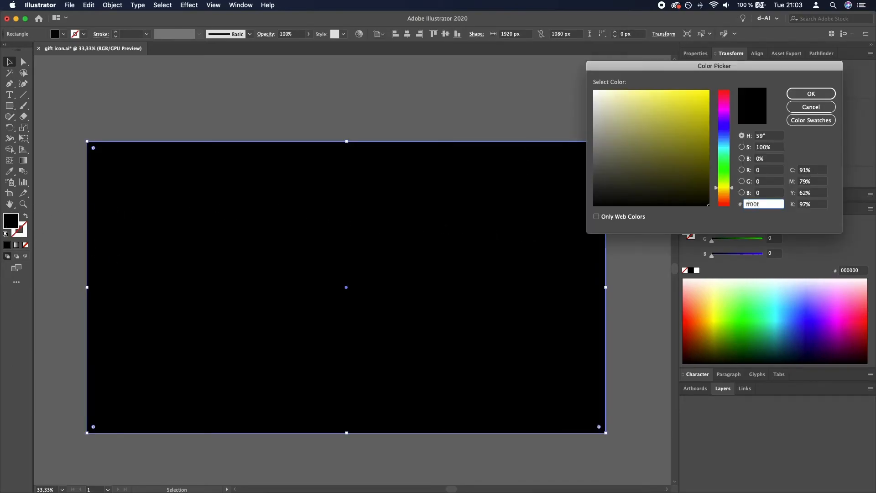
pyautogui.press('Return')
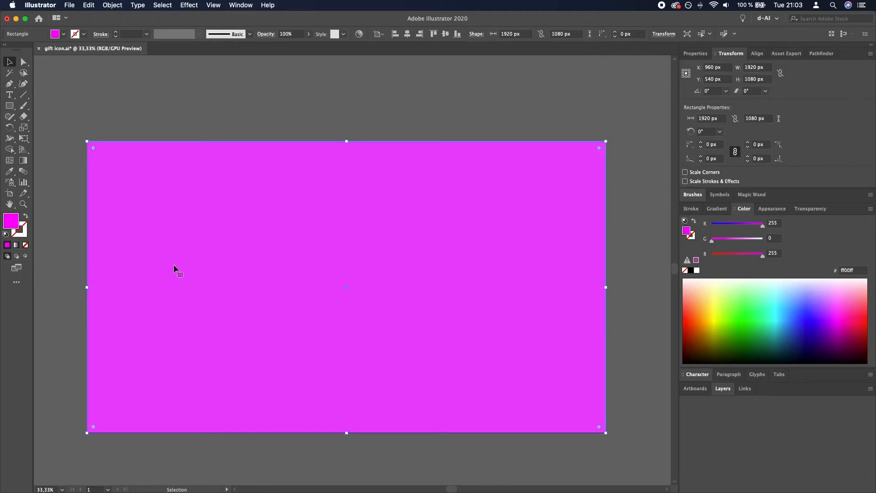
pyautogui.click(186, 100)
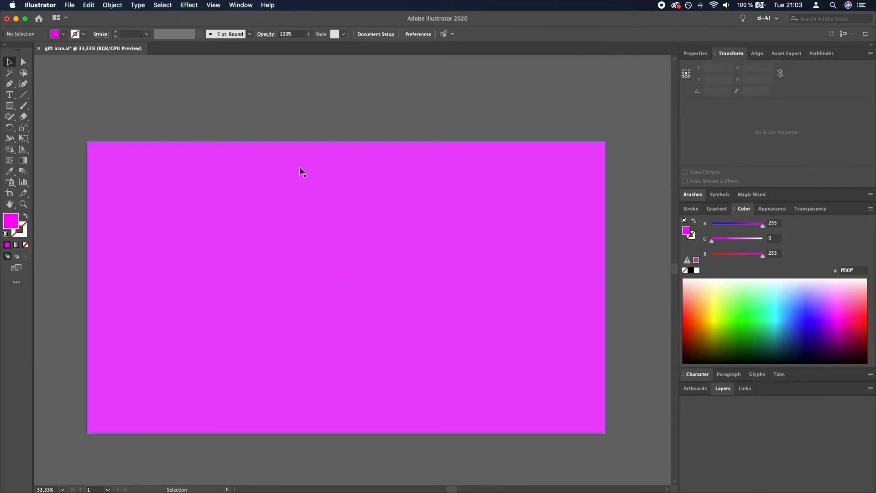
# Step: Fill the grouped gift icon beside the artboard with yellow, hex ffff00
pyautogui.scroll(-2, 299, 167)
pyautogui.moveTo(546, 197); pyautogui.dragTo(442, 230)
pyautogui.moveTo(486, 313); pyautogui.dragTo(361, 178)
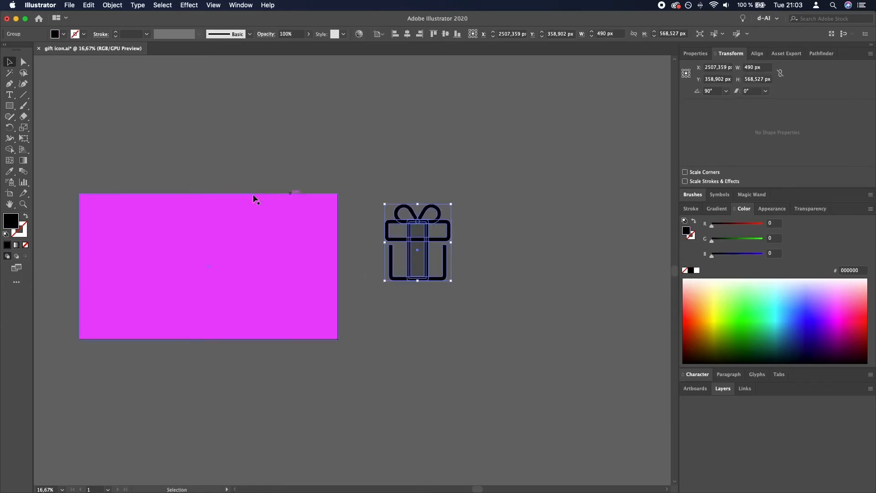
pyautogui.doubleClick(15, 222)
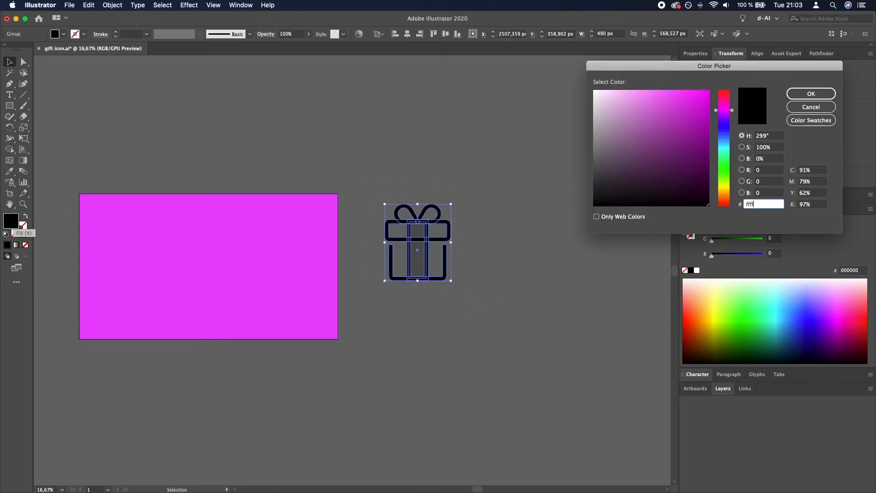
pyautogui.press('Return')
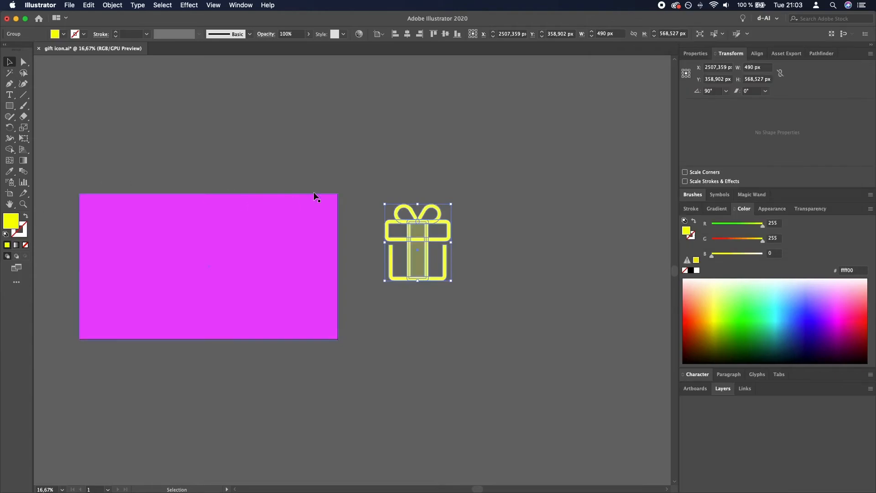
pyautogui.click(373, 170)
# Step: Move the gift icon onto the magenta background and bring it to the front
pyautogui.moveTo(427, 257); pyautogui.dragTo(216, 266)
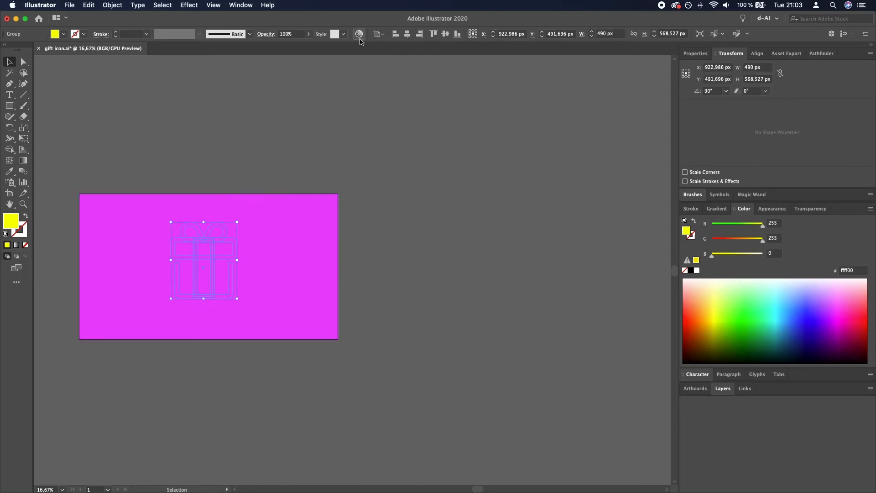
pyautogui.click(111, 5)
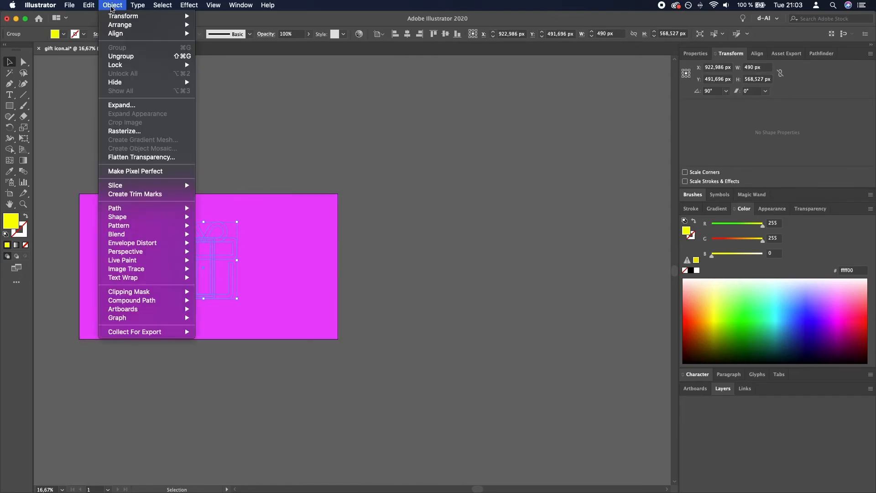
pyautogui.moveTo(150, 28)
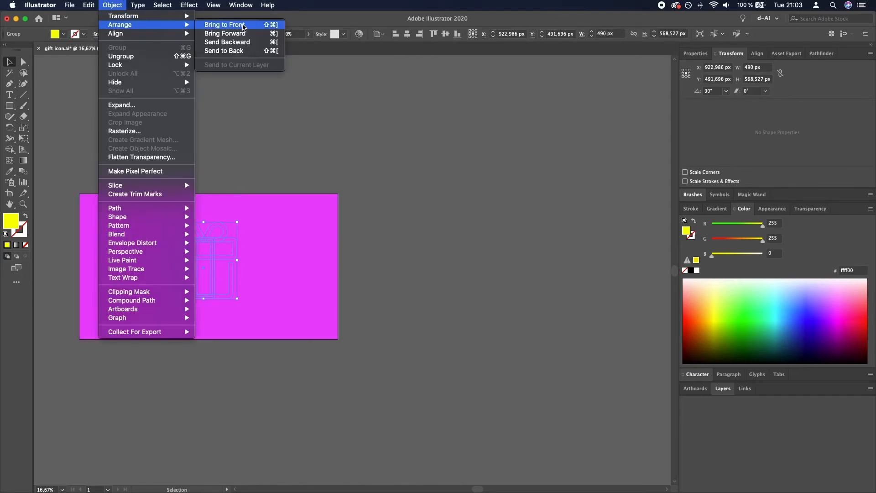
pyautogui.click(254, 28)
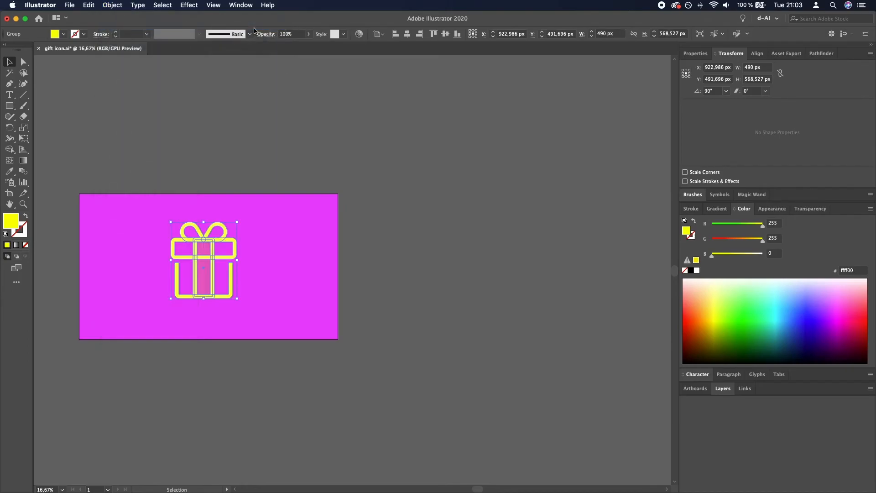
pyautogui.click(425, 210)
# Step: Isolate the ribbon's shaded rectangle inside the icon group and set its opacity to 50%
pyautogui.moveTo(287, 222); pyautogui.dragTo(388, 209)
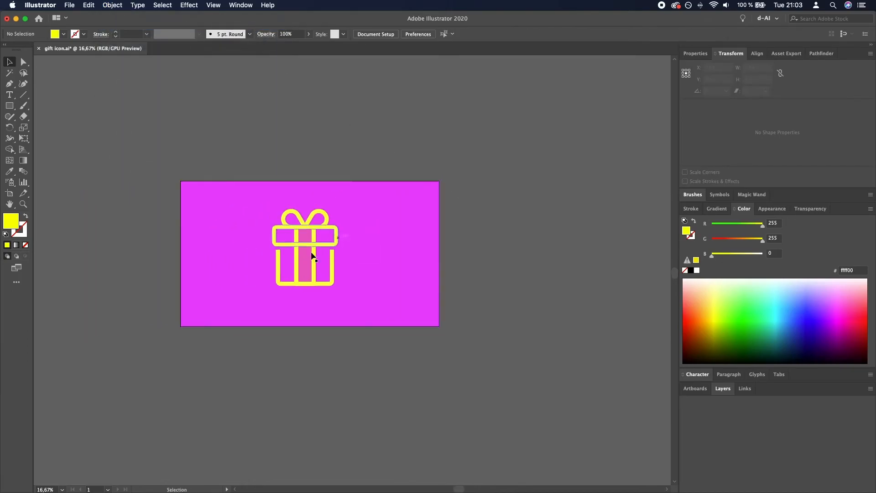
pyautogui.scroll(2, 293, 262)
pyautogui.scroll(1, 294, 264)
pyautogui.click(332, 261)
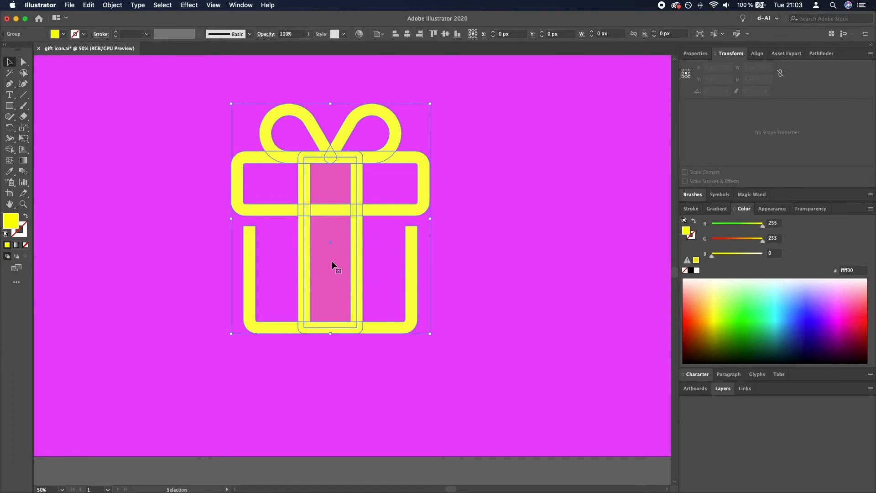
pyautogui.doubleClick(332, 261)
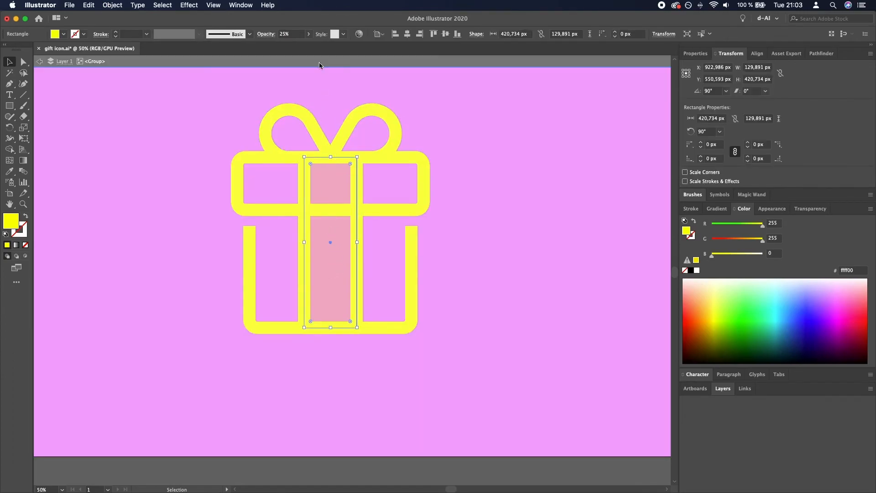
pyautogui.click(311, 37)
pyautogui.moveTo(282, 46); pyautogui.dragTo(290, 46)
pyautogui.click(42, 62)
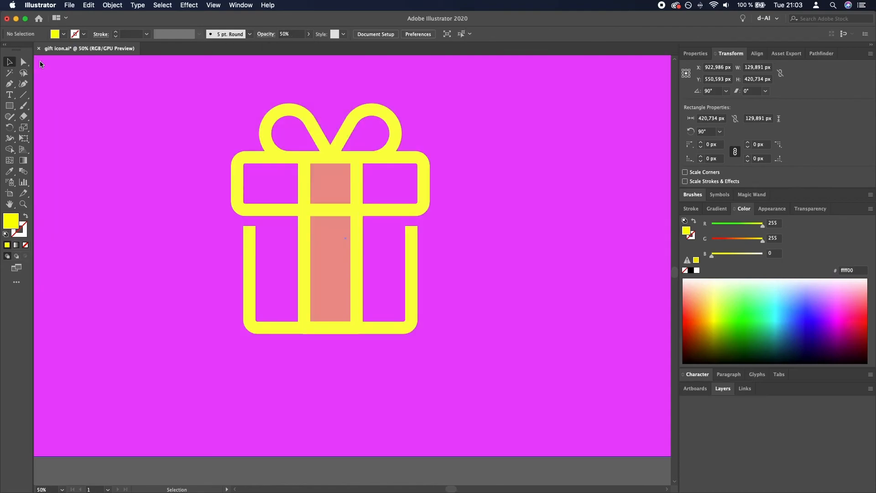
# Step: Center the gift icon horizontally and vertically on the artboard, leaving the background rectangle in place
pyautogui.scroll(-2, 282, 152)
pyautogui.click(377, 353)
pyautogui.moveTo(411, 362); pyautogui.dragTo(219, 115)
pyautogui.keyDown('shift'); pyautogui.click(430, 169); pyautogui.keyUp('shift')
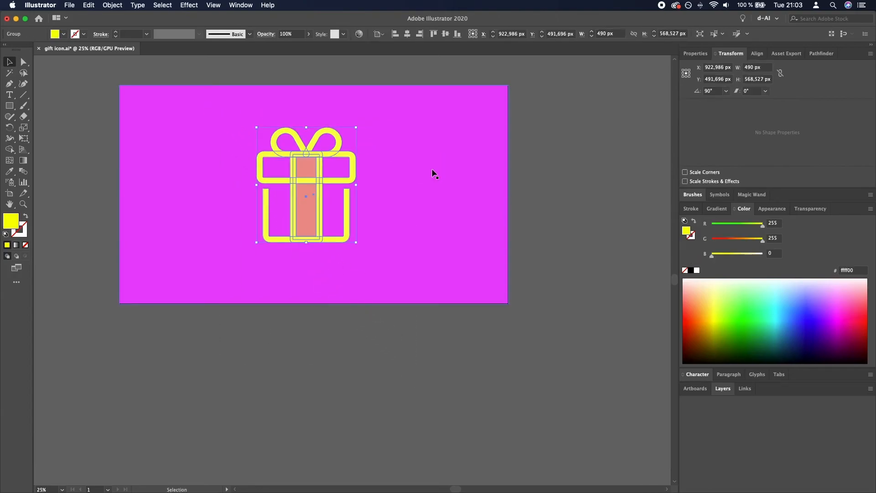
pyautogui.click(407, 34)
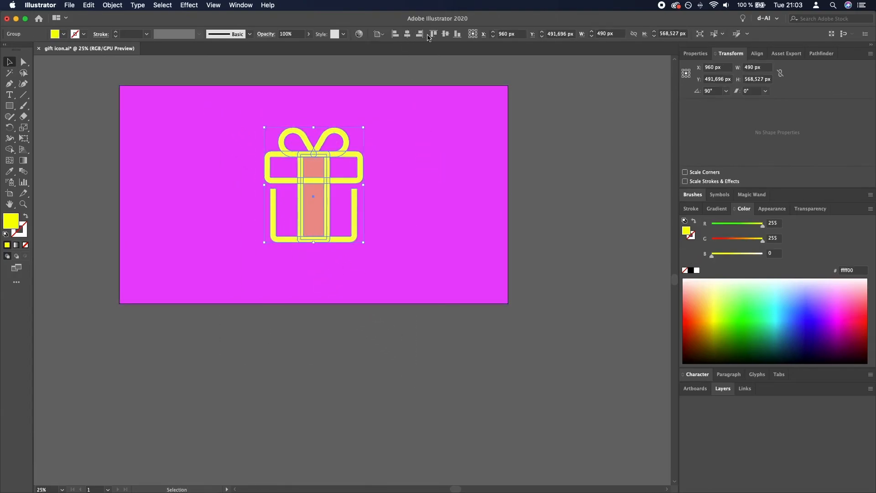
pyautogui.click(445, 35)
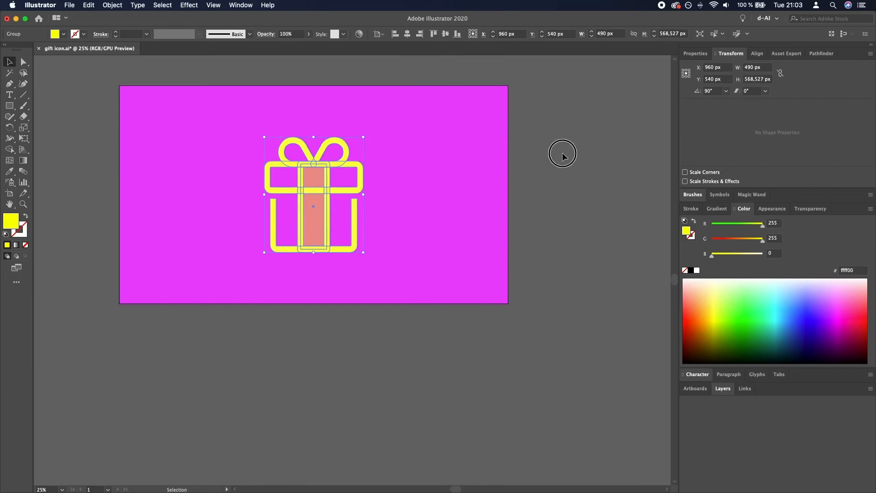
pyautogui.click(563, 155)
# Step: Nudge the gift icon up by about 30 px from the artboard's center
pyautogui.click(314, 234)
pyautogui.hotkey('shift', 'Up')
pyautogui.hotkey('shift', 'Up')
pyautogui.hotkey('shift', 'Up')
pyautogui.moveTo(361, 248); pyautogui.dragTo(384, 316)
pyautogui.click(401, 339)
pyautogui.click(355, 259)
pyautogui.click(395, 364)
pyautogui.scroll(1, 335, 250)
pyautogui.moveTo(348, 230); pyautogui.dragTo(348, 245)
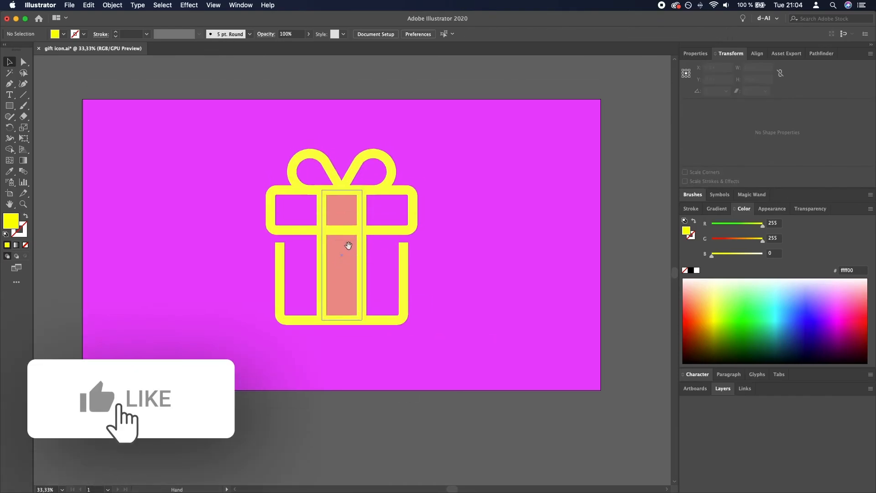